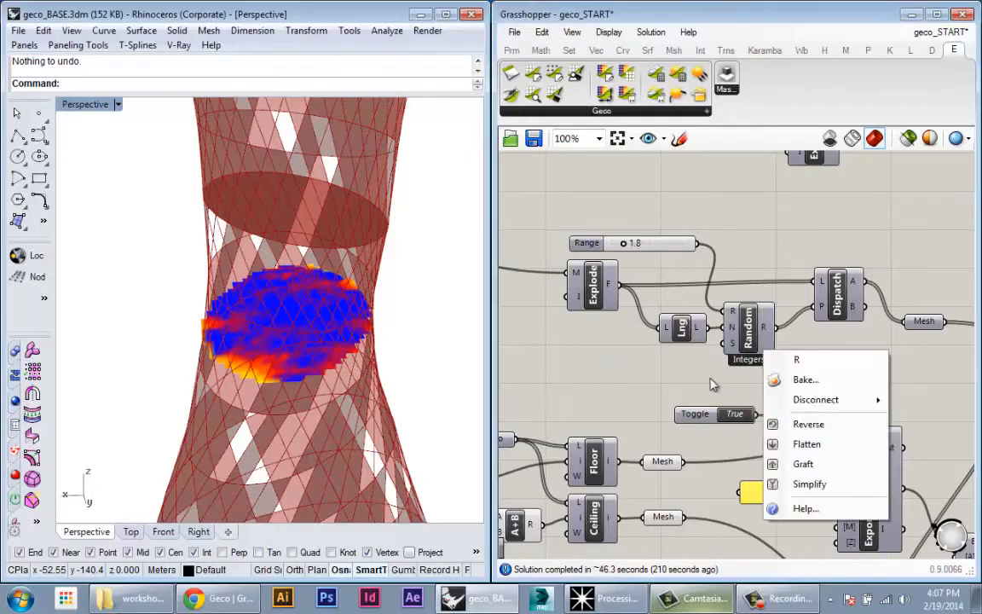
- Examine the Grasshopper definition from the Geco analysis components back to the tower's mesh-generating components
right_click_drag(713, 385, 776, 375)
scroll(679, 356, "down", 5)
scroll(728, 368, "up", 1)
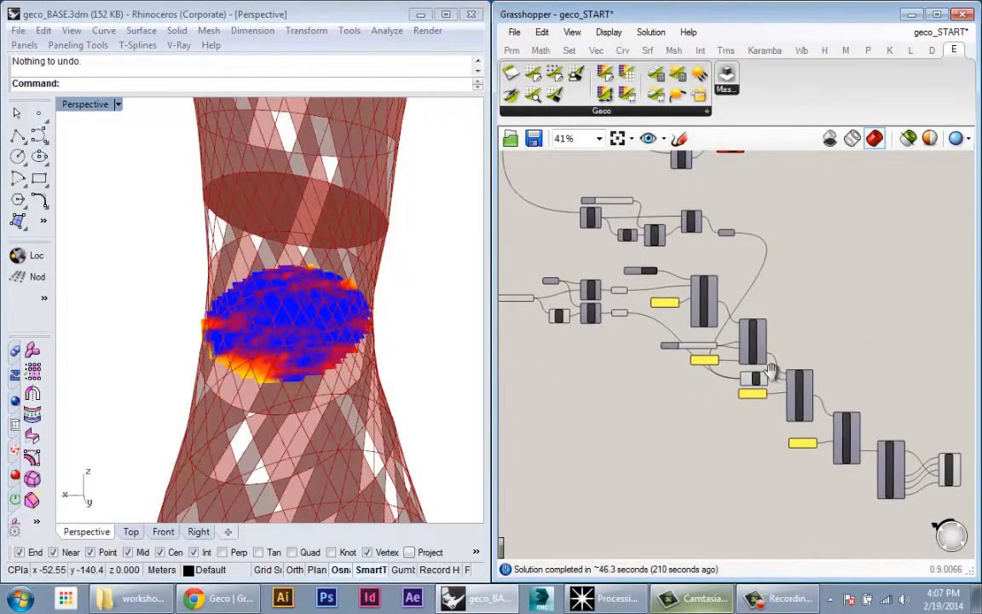
scroll(776, 376, "down", 1)
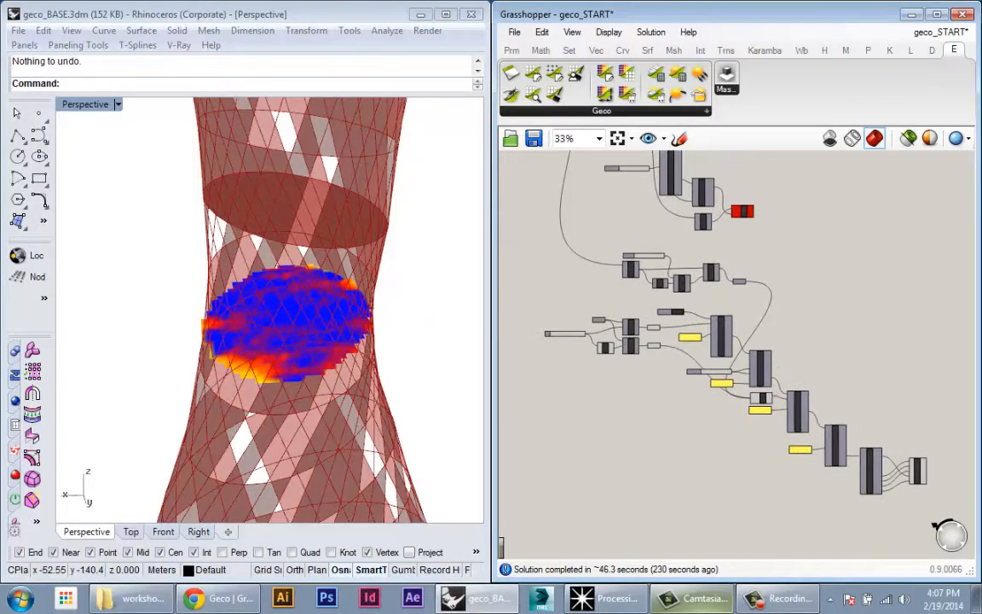
scroll(915, 493, "up", 2)
left_click(915, 493)
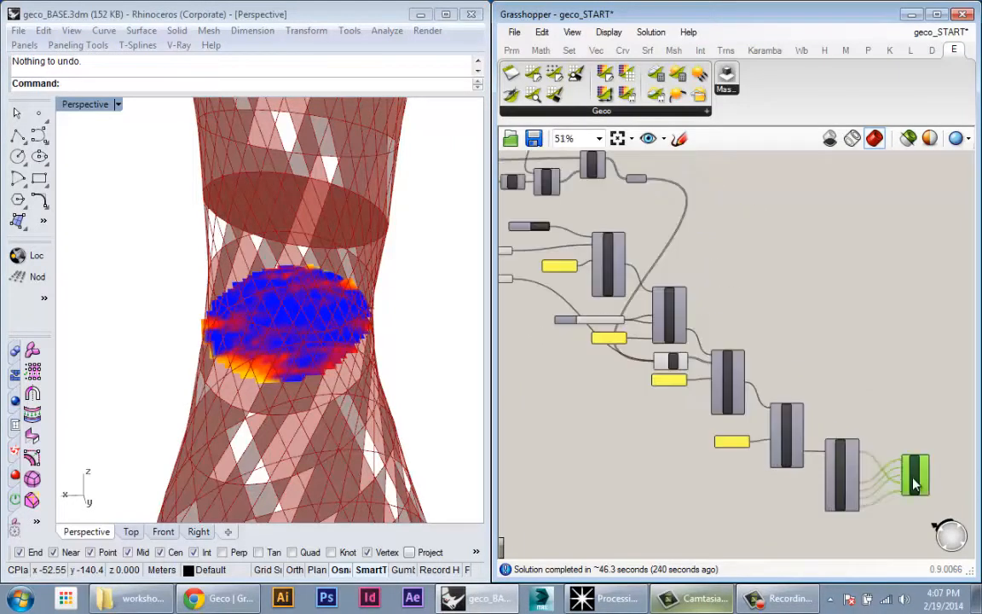
left_click_drag(912, 486, 913, 481)
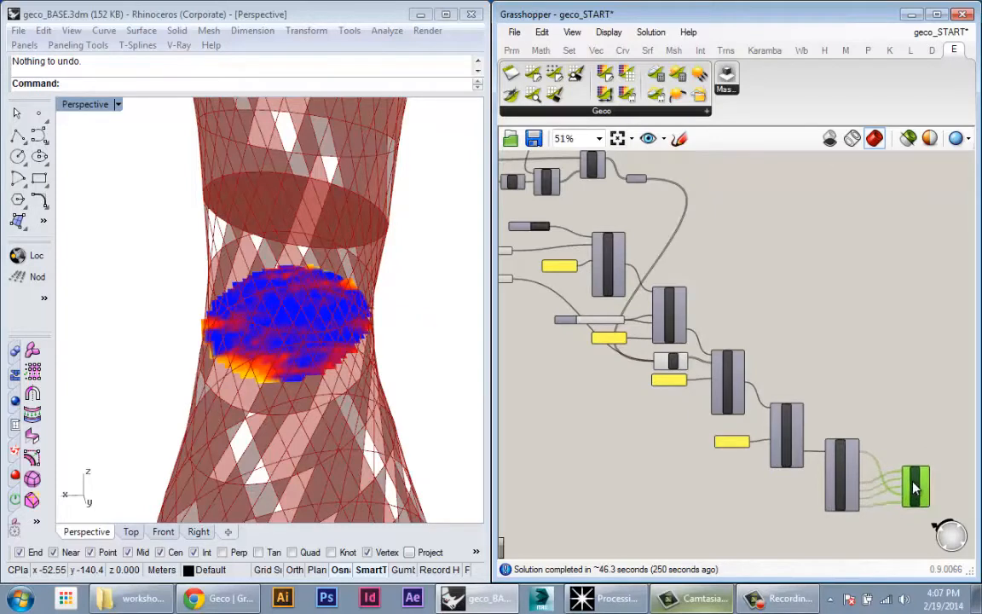
left_click(883, 432)
scroll(883, 433, "down", 1)
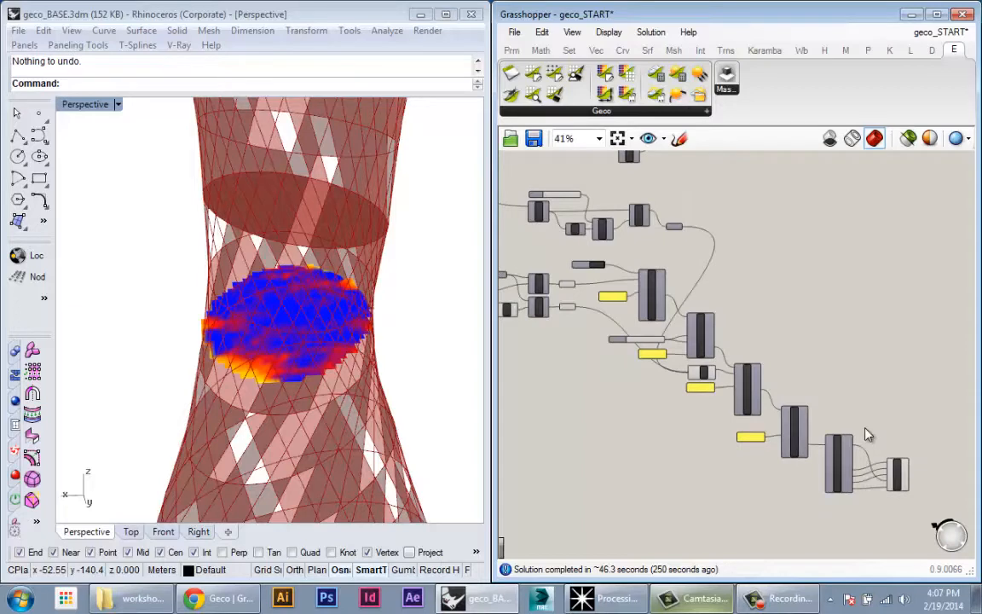
scroll(846, 346, "down", 2)
scroll(755, 356, "down", 2)
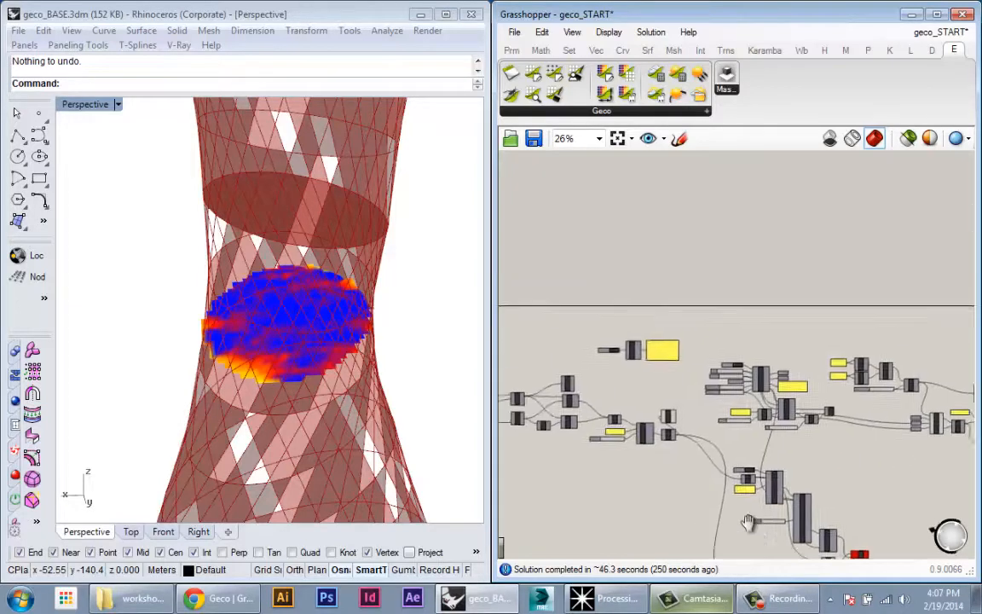
scroll(613, 248, "up", 8)
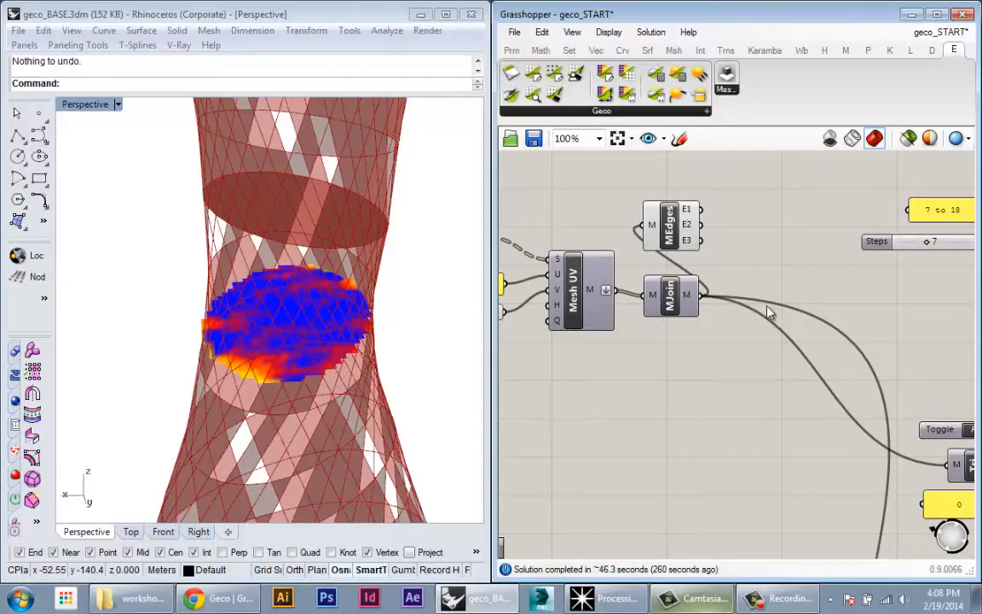
- Turn on the preview of the joined tower mesh from the MJoin component
right_click_drag(663, 279, 636, 310)
left_click(645, 337)
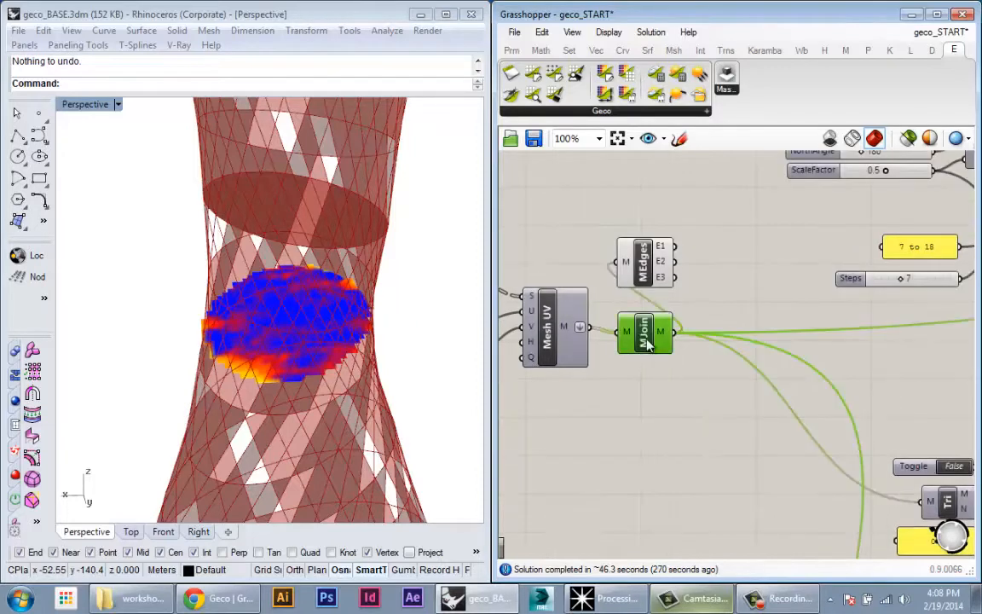
left_click_drag(645, 335, 646, 336)
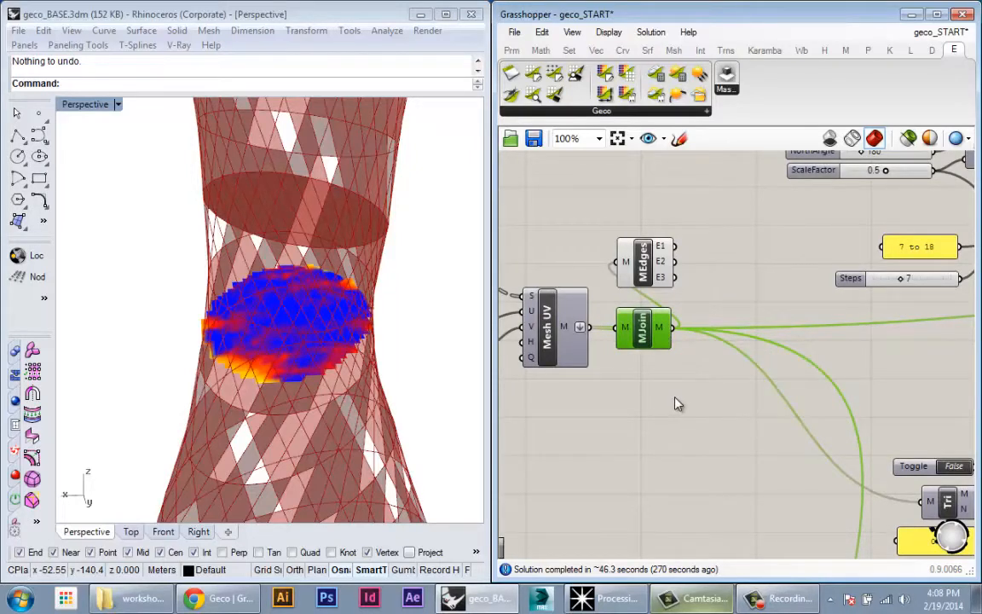
right_click_drag(697, 380, 692, 409)
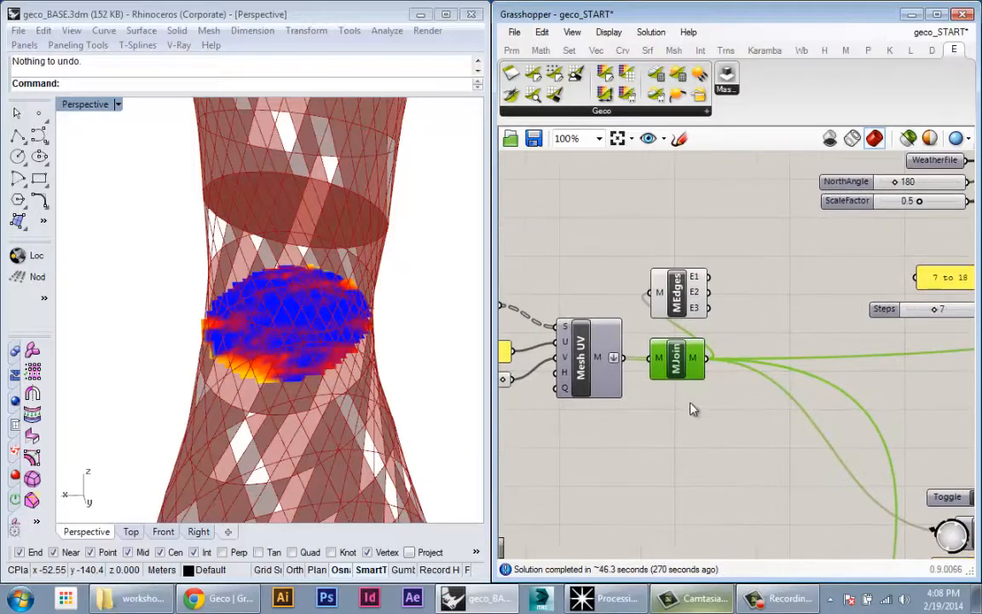
right_click(674, 358)
left_click(687, 385)
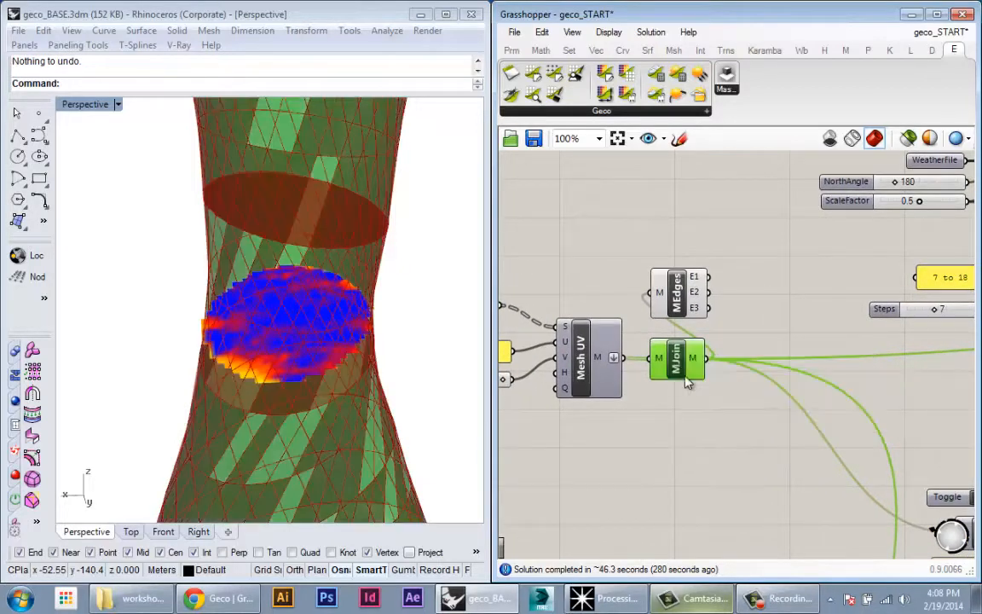
left_click(684, 365)
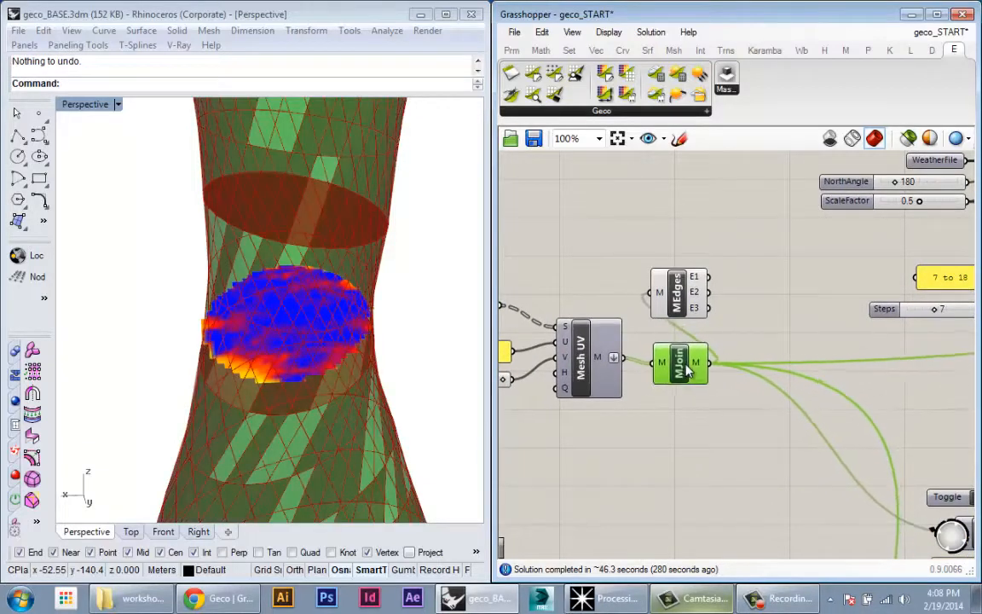
- Bake the joined tower mesh from the MJoin component into the Rhino model
right_click_drag(388, 369, 367, 313)
scroll(294, 340, "down", 8)
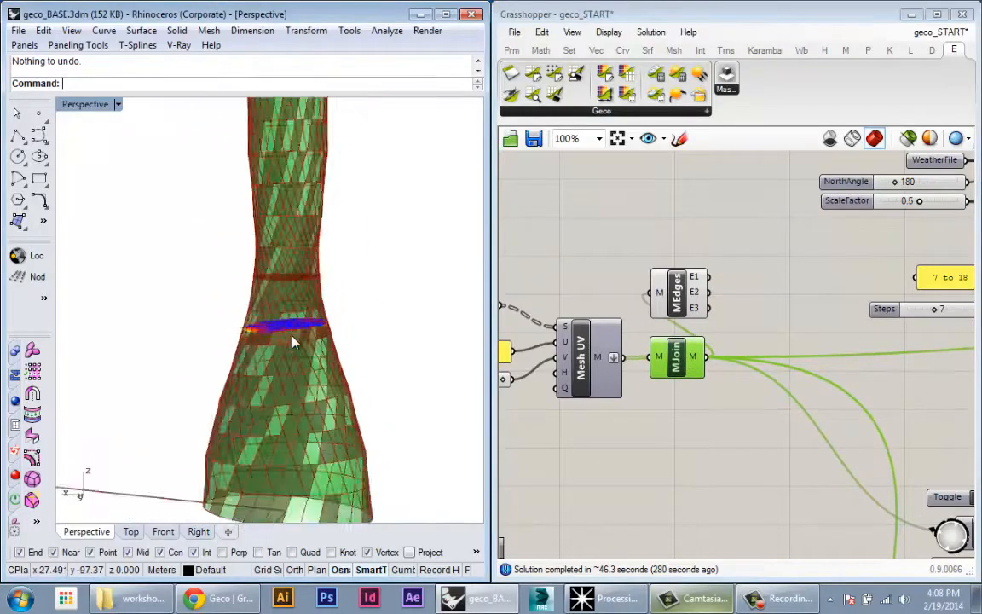
right_click_drag(294, 340, 343, 387)
scroll(344, 387, "up", 4)
right_click_drag(796, 407, 754, 403)
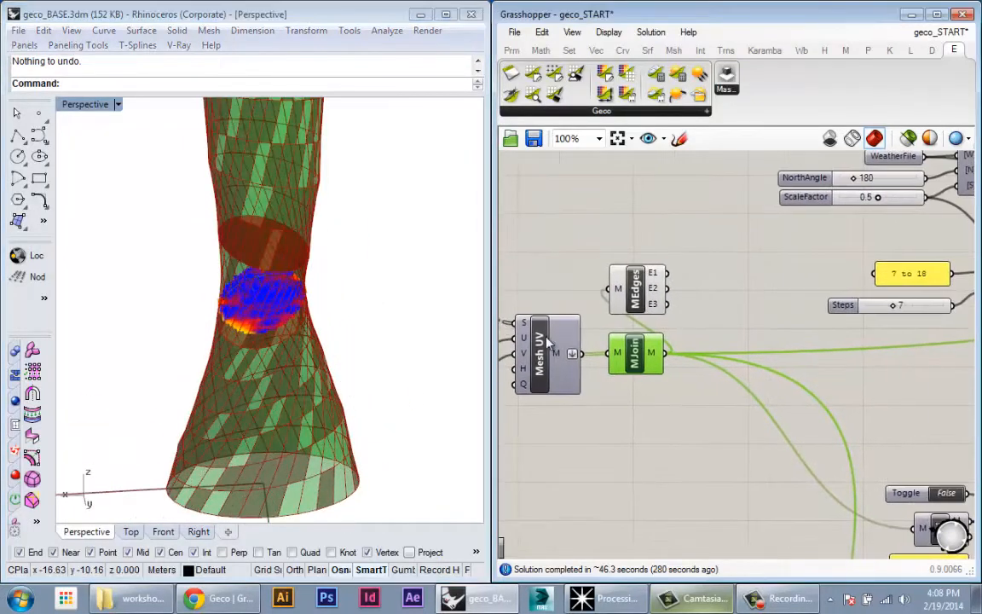
right_click_drag(550, 344, 575, 356)
middle_click(699, 396)
left_click(727, 428)
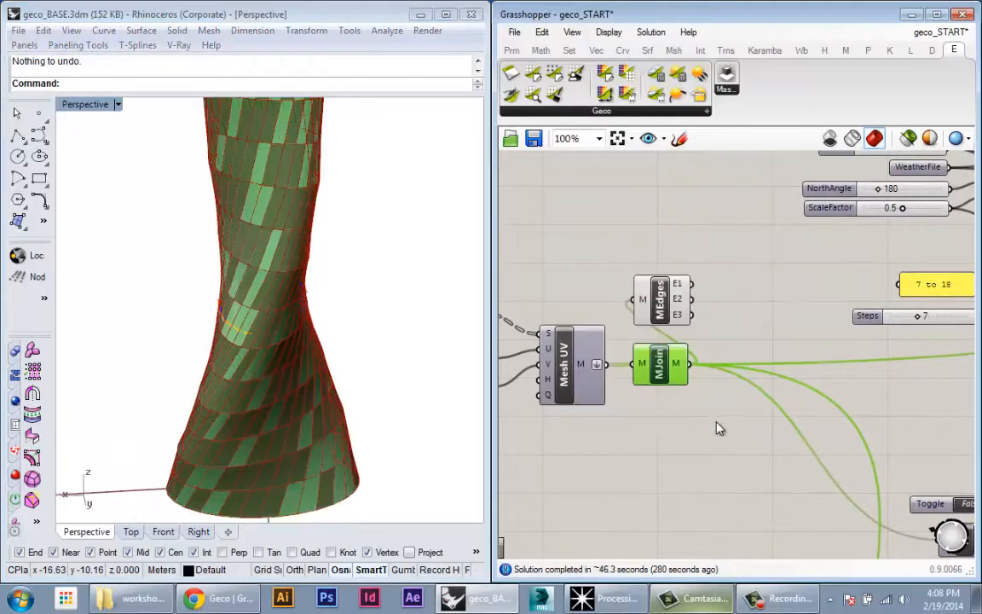
- Turn off all Grasshopper preview geometry so that only the baked Rhino mesh is drawn
right_click_drag(179, 338, 304, 336)
right_click_drag(668, 414, 752, 418)
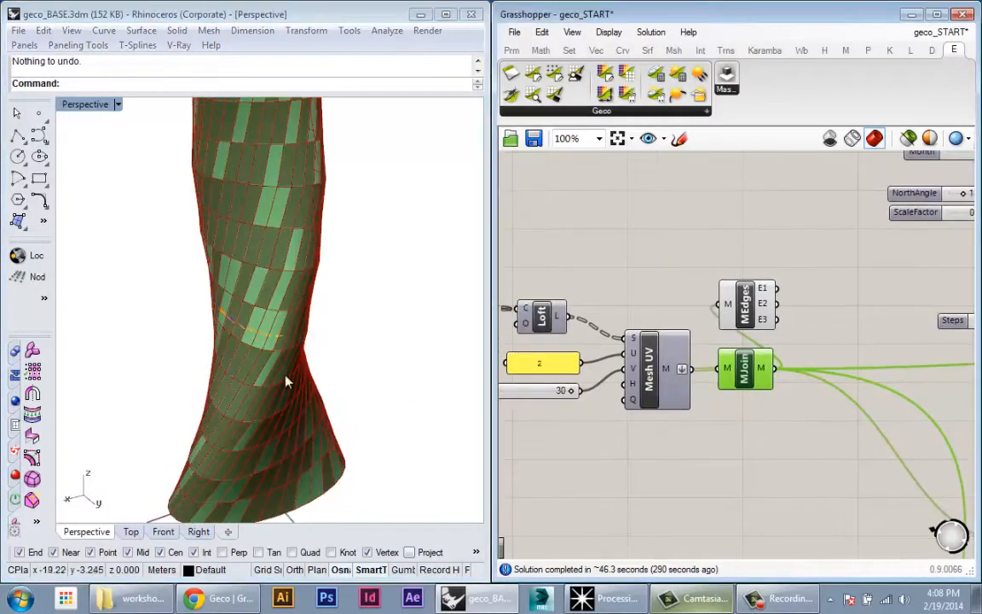
right_click_drag(273, 371, 345, 369)
left_click(829, 140)
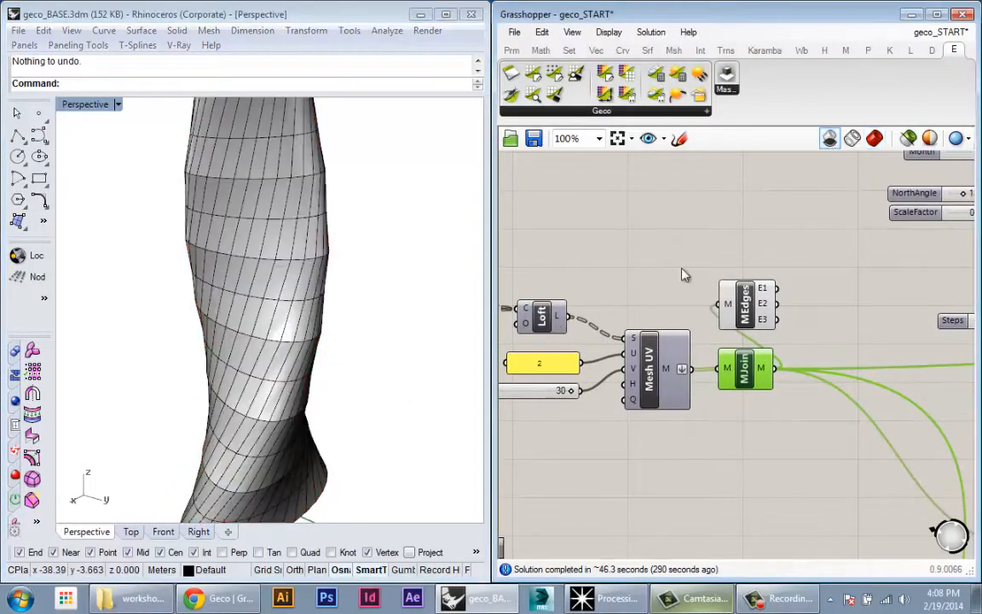
- Select the whole baked tower mesh in the Perspective viewport
scroll(345, 366, "down", 4)
left_click_drag(152, 156, 417, 522)
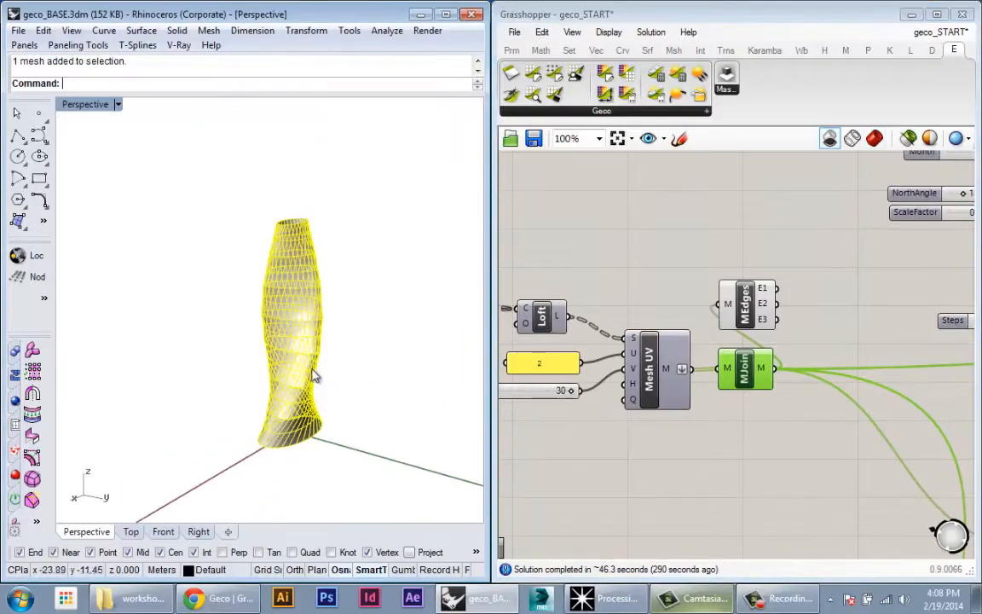
scroll(312, 371, "up", 10)
left_click(416, 380)
scroll(416, 379, "down", 9)
right_click_drag(416, 379, 196, 319)
left_click_drag(147, 133, 389, 470)
left_click_drag(182, 160, 332, 552)
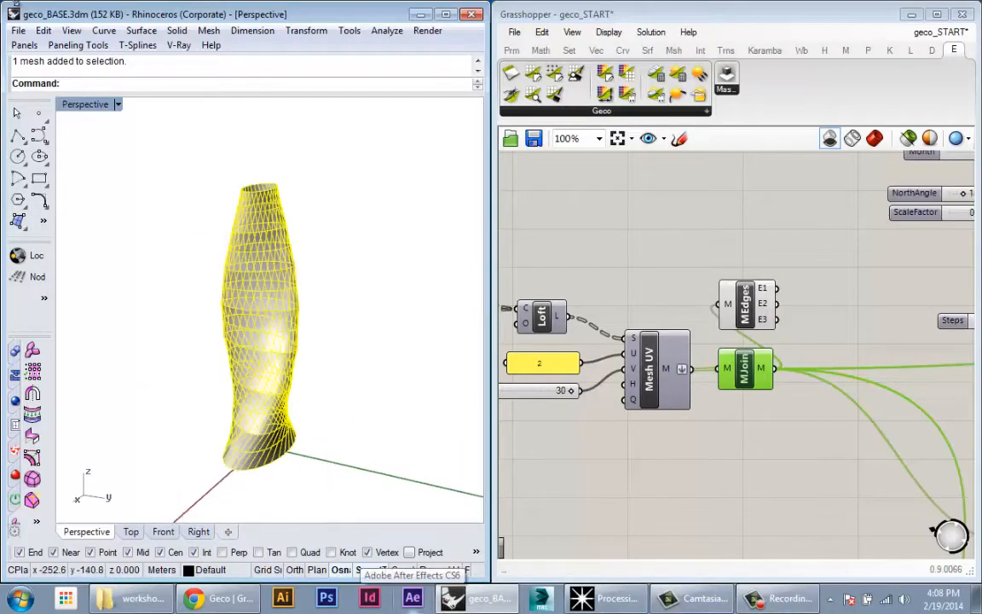
- Export the selected mesh to the workshop 3 folder as an AutoCAD Drawing (*.dwg) named export
left_click(18, 31)
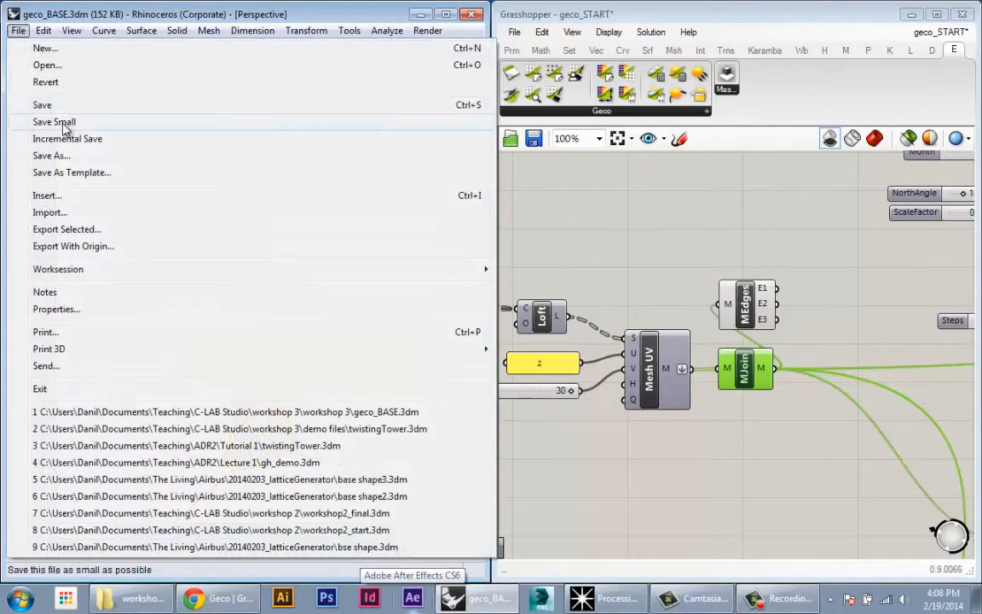
left_click(66, 229)
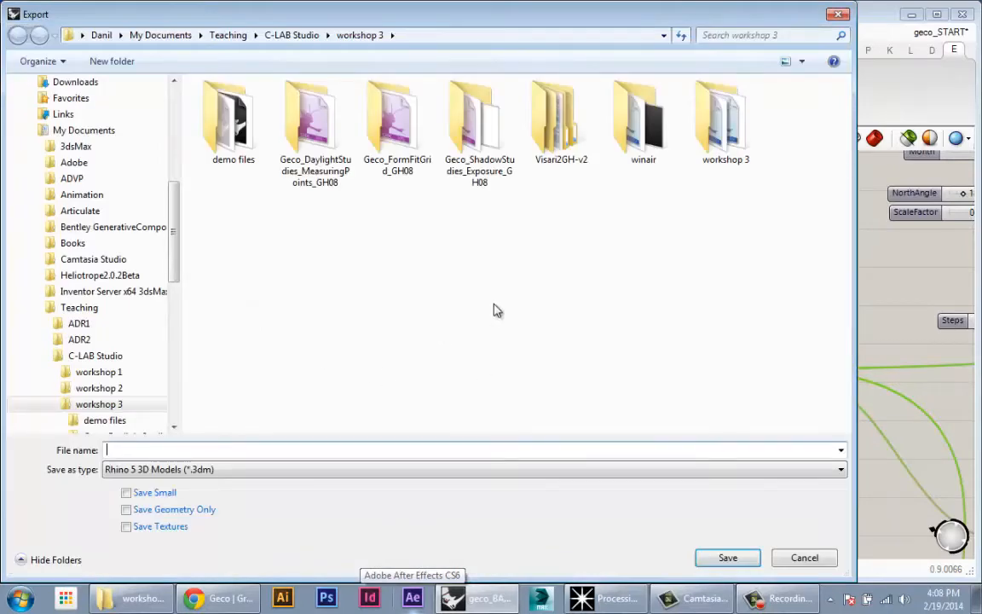
left_click(227, 476)
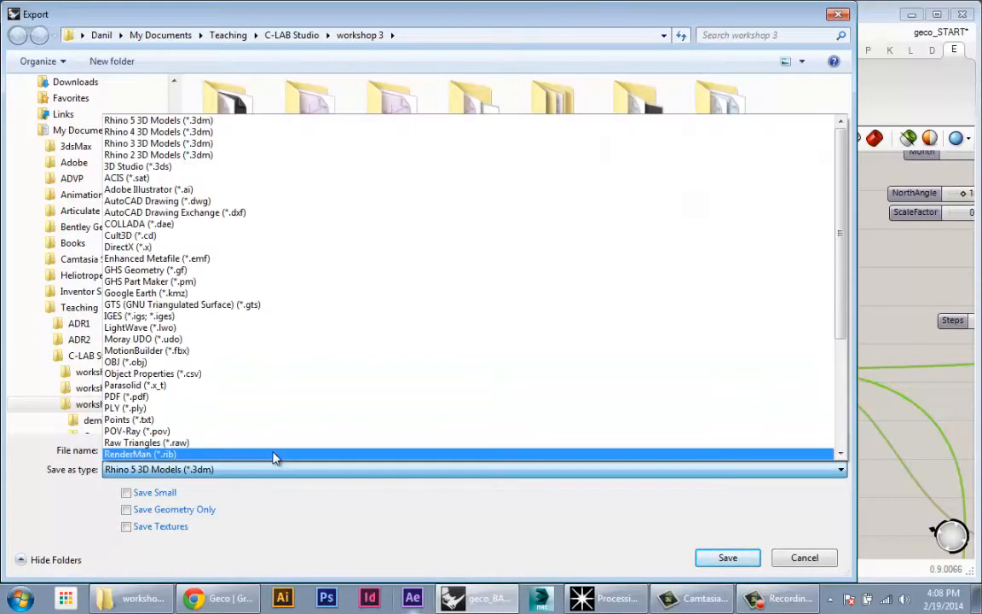
left_click(199, 202)
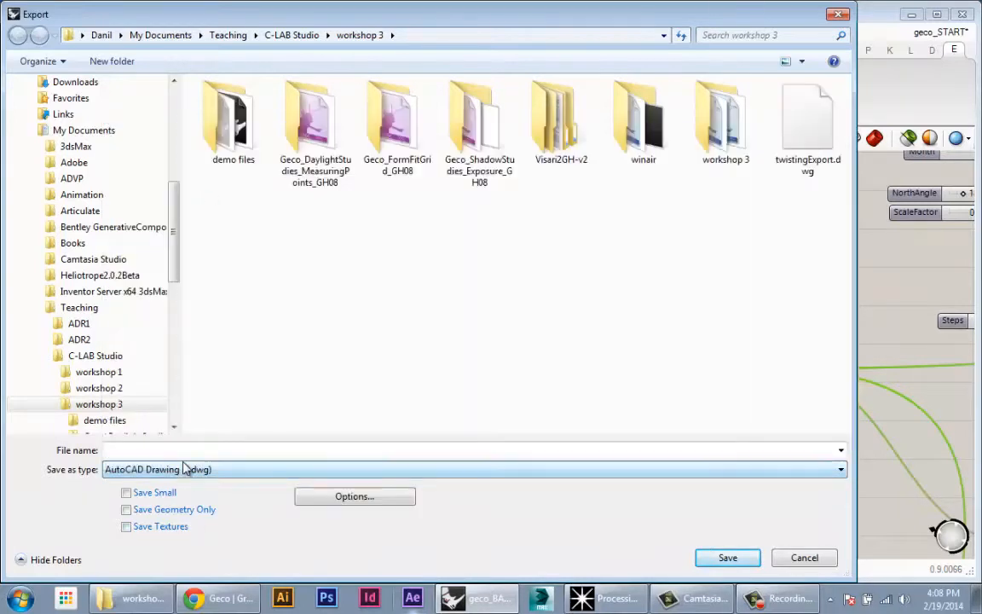
left_click(182, 456)
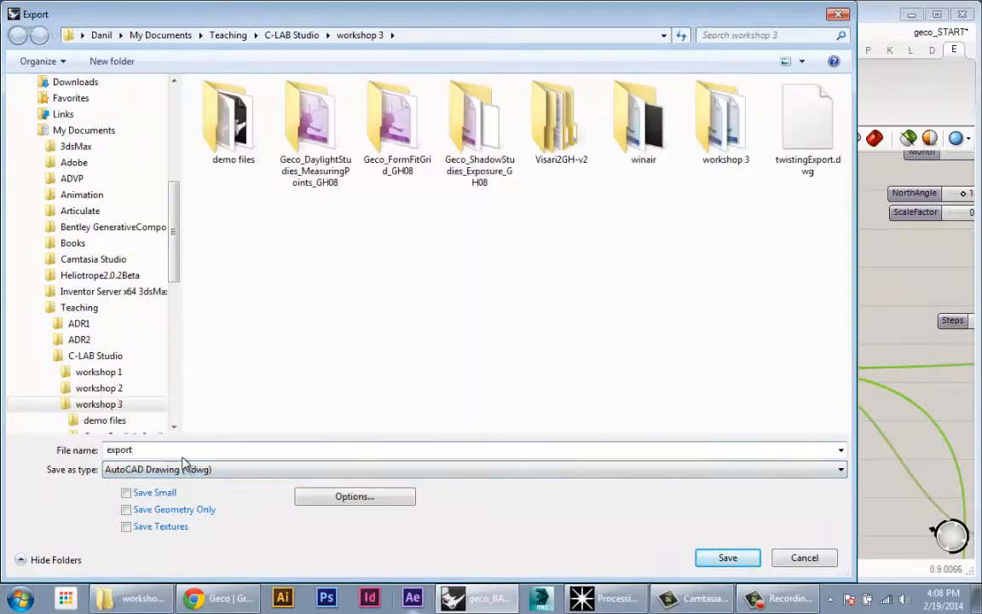
left_click(733, 558)
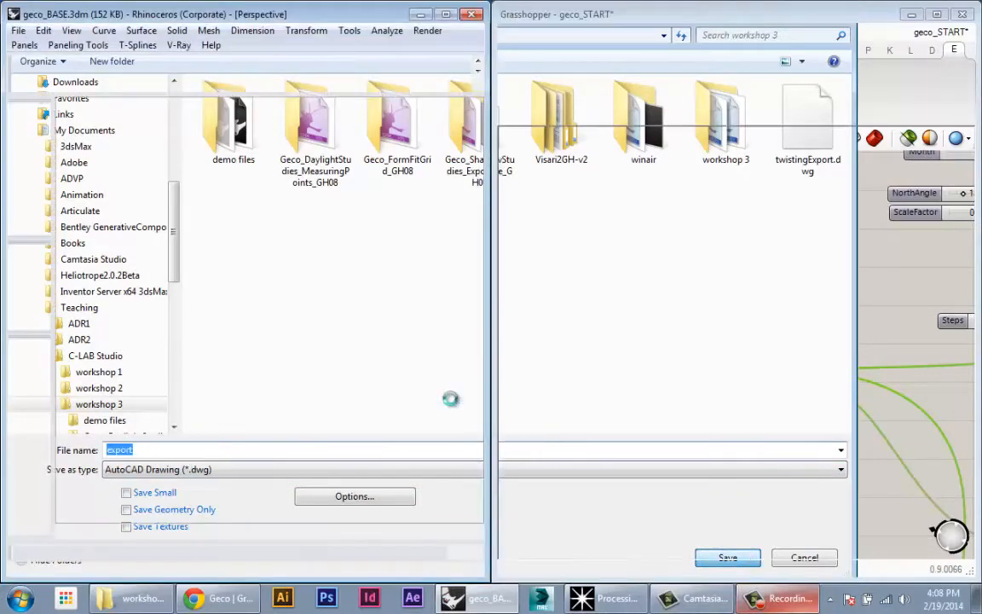
left_click(712, 491)
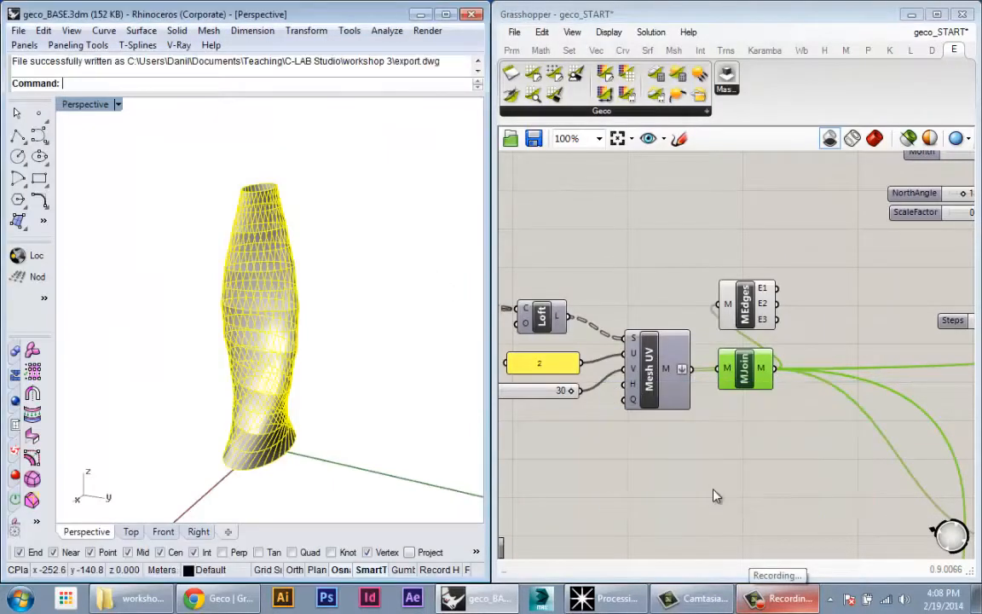
mouse_move(400, 407)
right_mouse_down()
mouse_move(70, 385)
mouse_move(342, 447)
mouse_move(303, 372)
mouse_move(344, 357)
mouse_move(358, 422)
mouse_move(362, 402)
mouse_move(357, 391)
mouse_move(355, 462)
mouse_move(354, 426)
mouse_move(261, 402)
mouse_move(320, 398)
right_mouse_up()
left_click(334, 398)
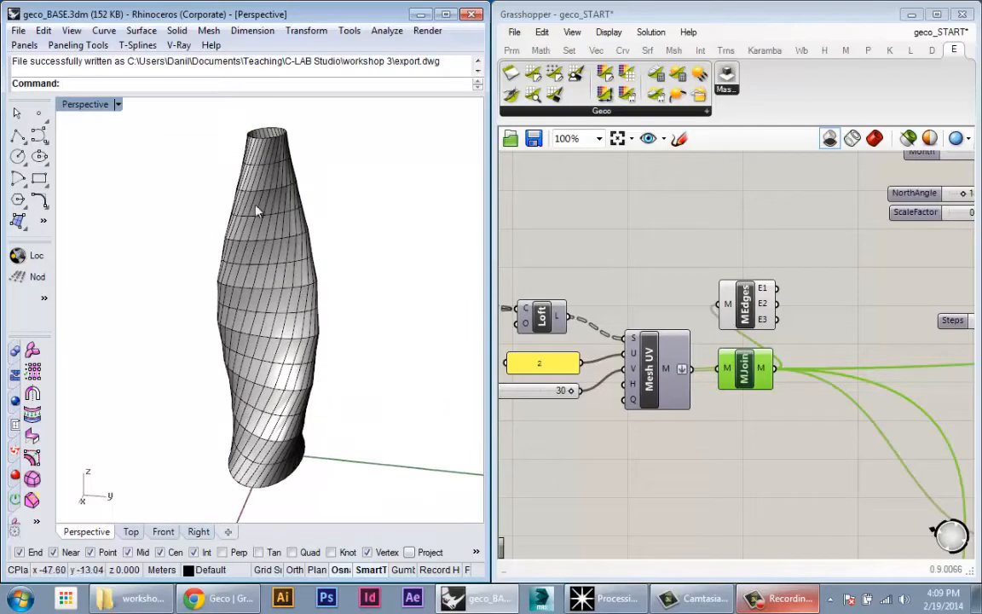
left_click_drag(172, 117, 379, 504)
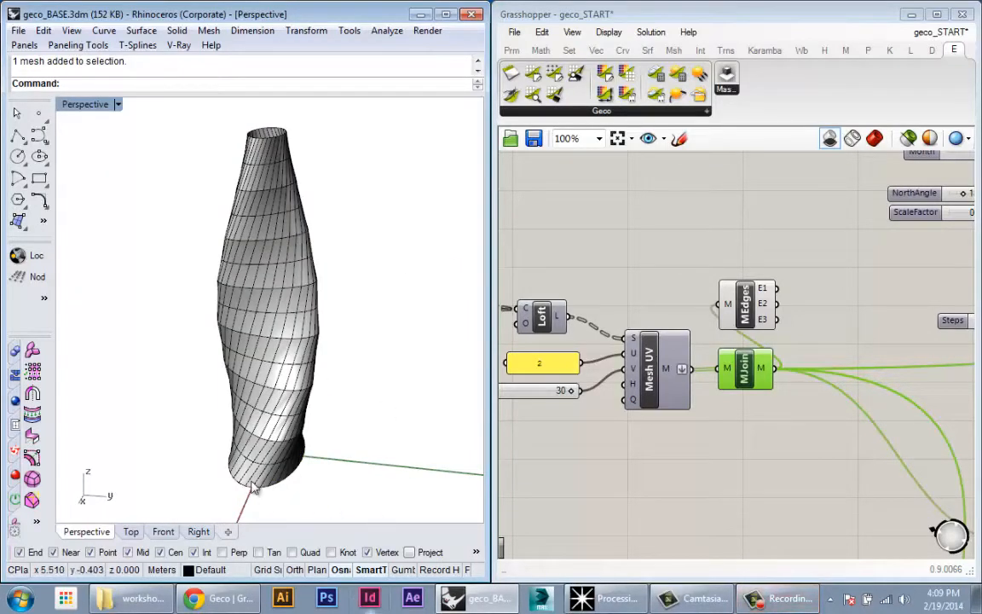
- Switch to Vasari Beta 3 and create a new project
left_click(21, 598)
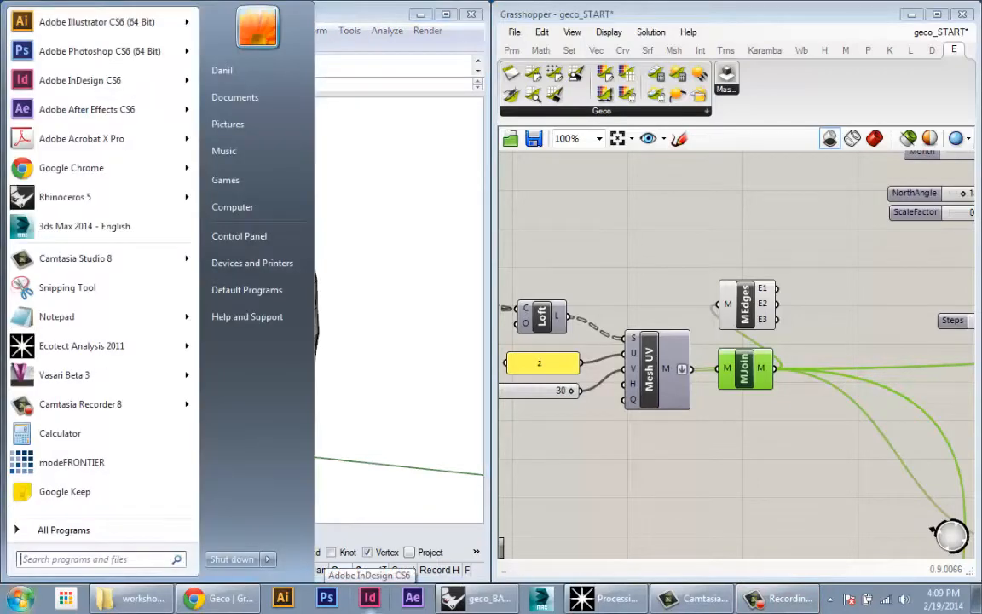
left_click(84, 377)
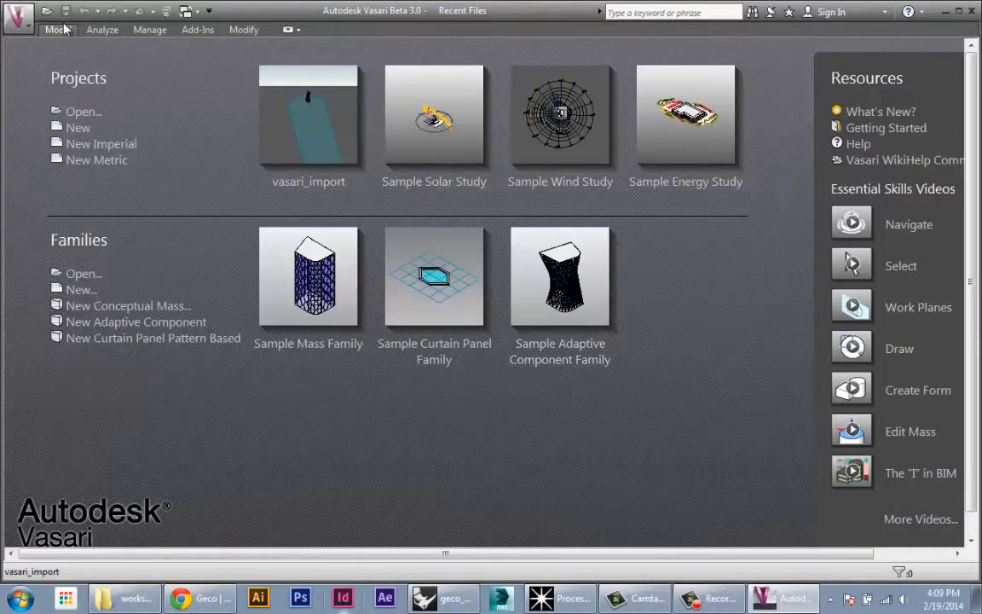
left_click(19, 17)
left_click(57, 85)
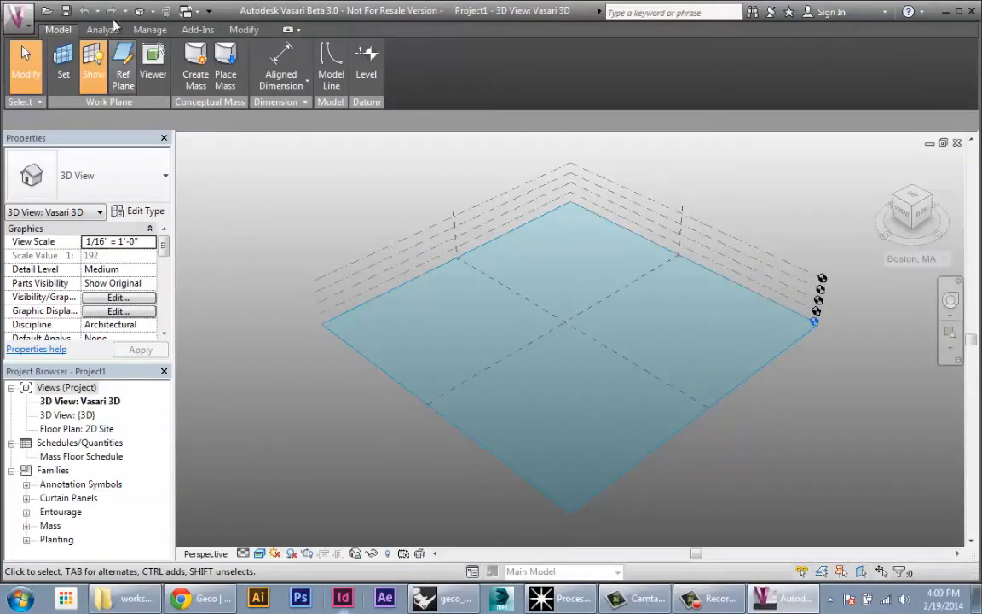
- Start a new in-place conceptual mass and begin a CAD import into it
left_click(196, 61)
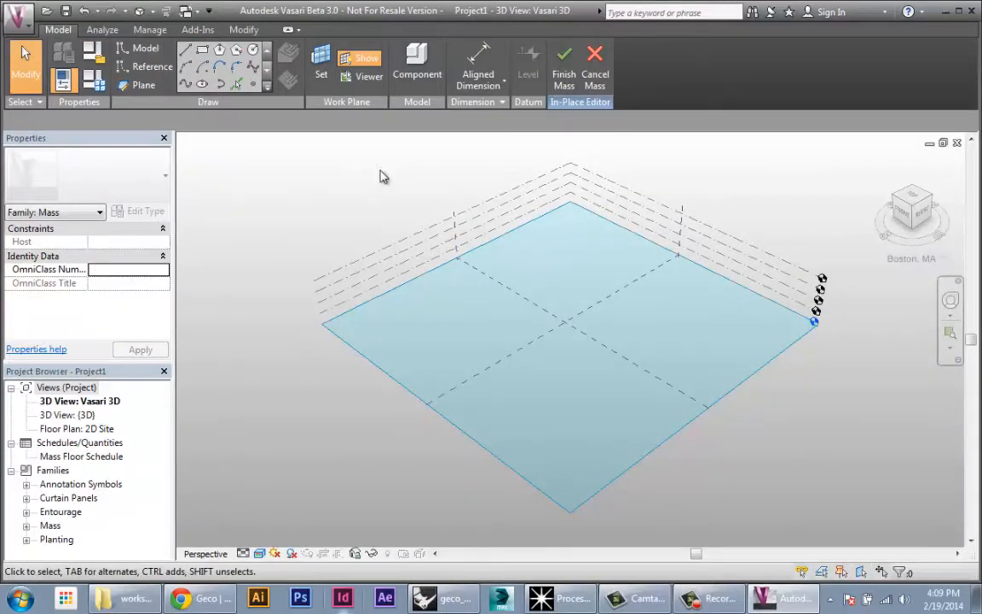
left_click(32, 27)
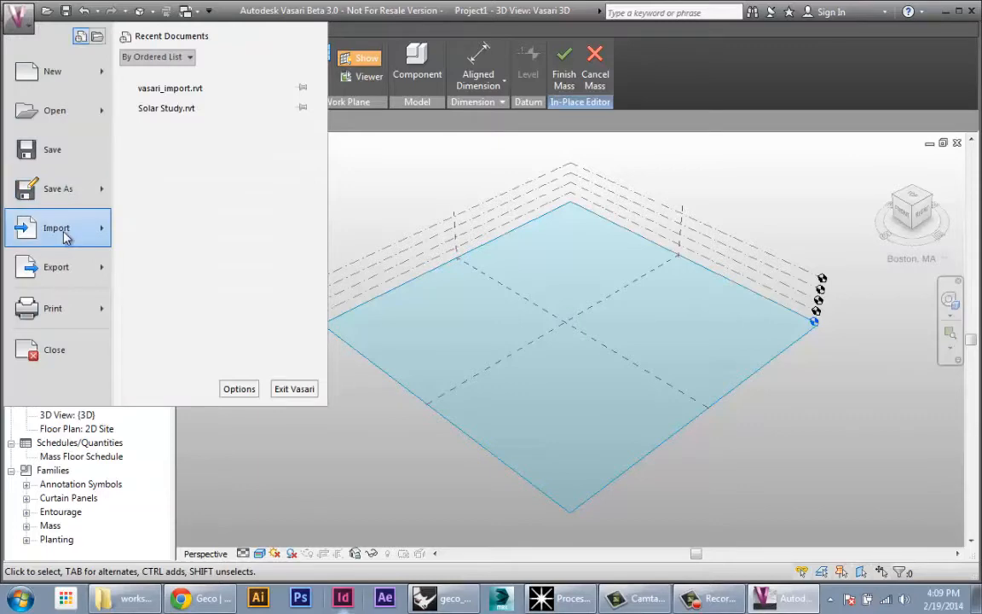
mouse_move(66, 237)
left_click(173, 104)
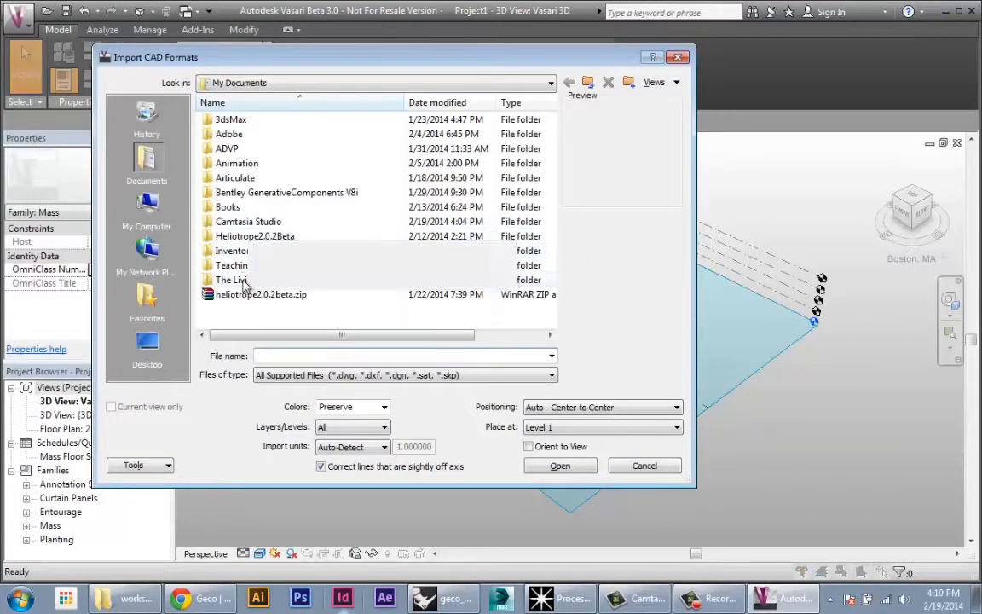
- Choose export.dwg from the workshop 3 folder inside C-LAB Studio as the file to import
double_click(233, 266)
double_click(246, 150)
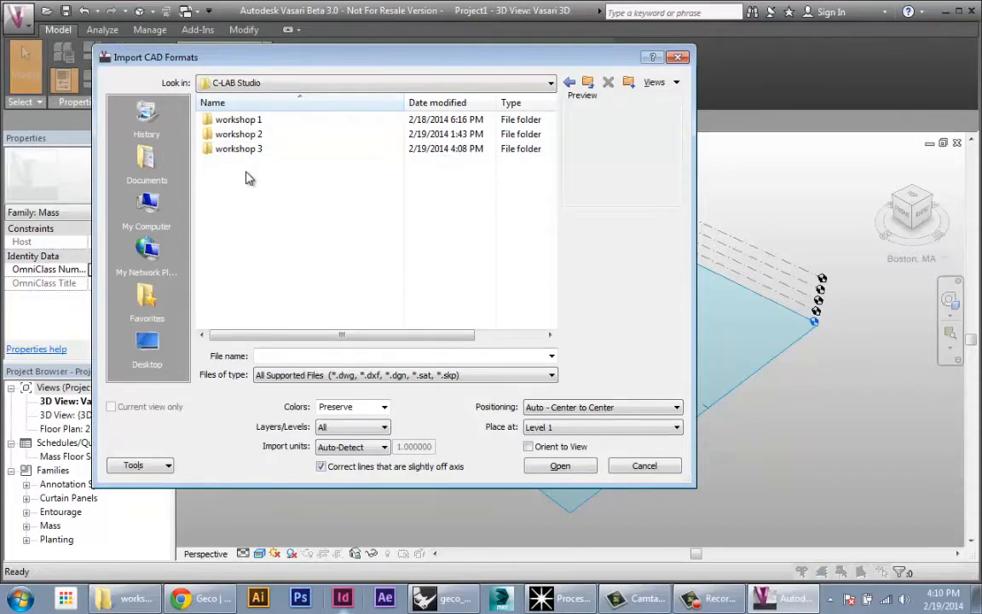
double_click(240, 150)
left_click(235, 221)
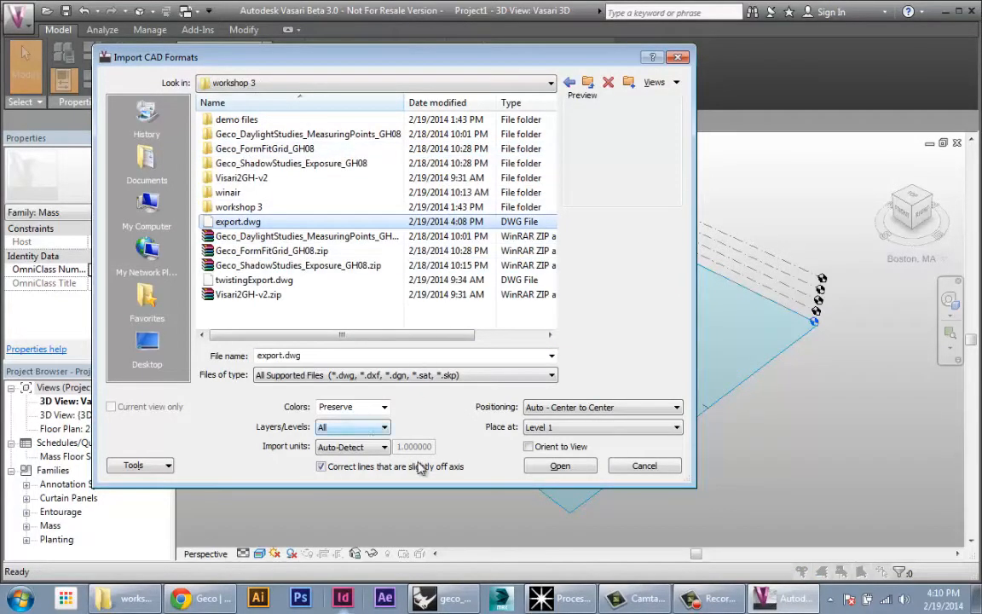
- Set the import units for export.dwg to meter
left_click(321, 448)
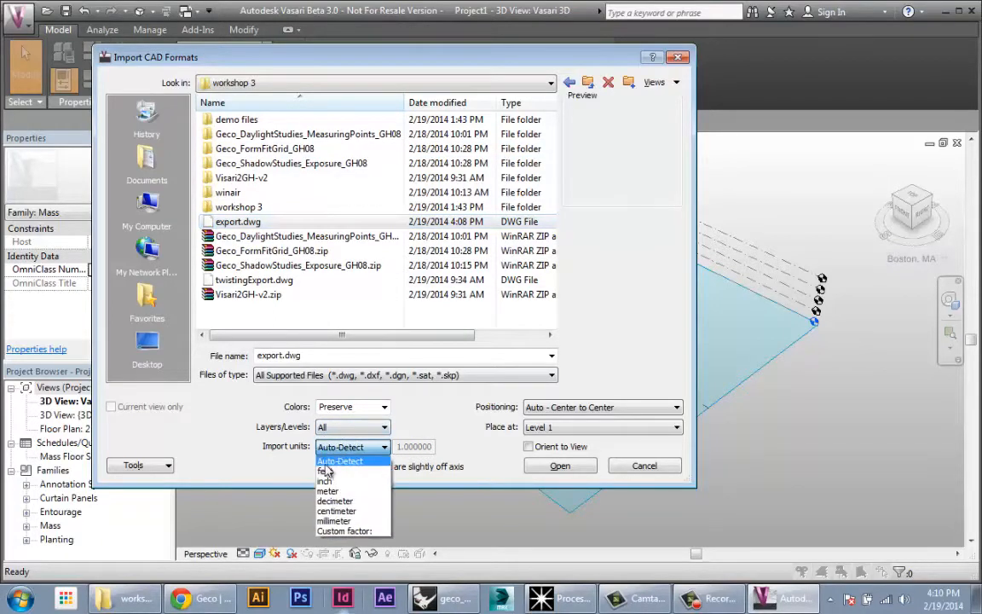
left_click(329, 491)
left_click(333, 452)
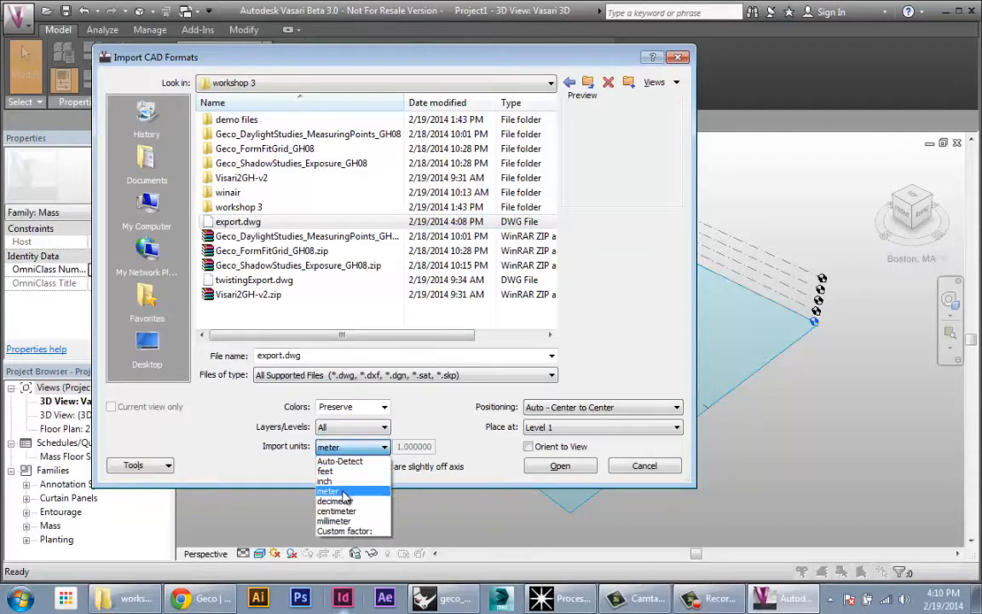
left_click(328, 491)
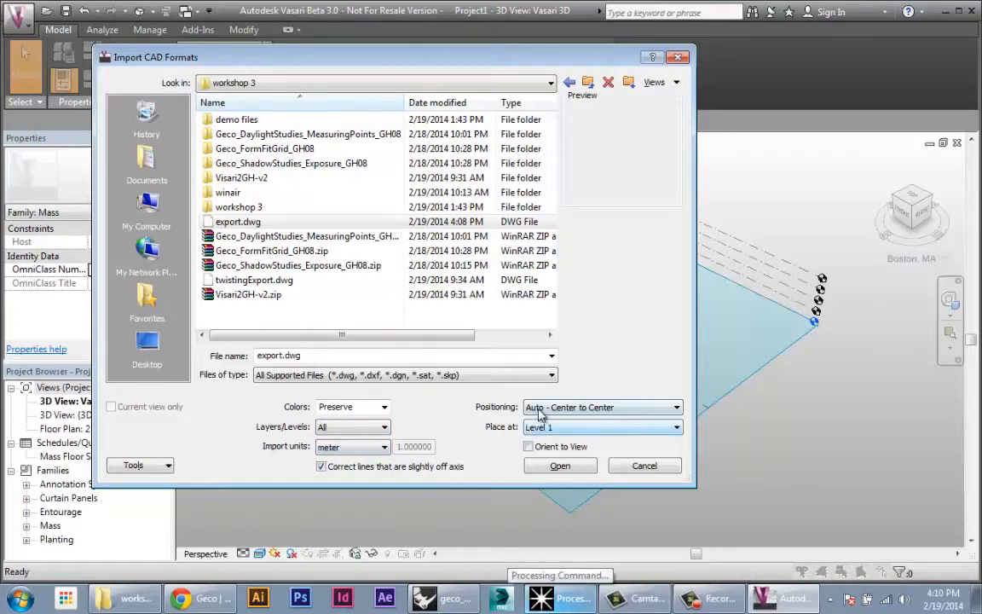
- Set the import positioning to Auto - Origin to Origin and check the tower's placement relative to the origin in Rhino
left_click(540, 411)
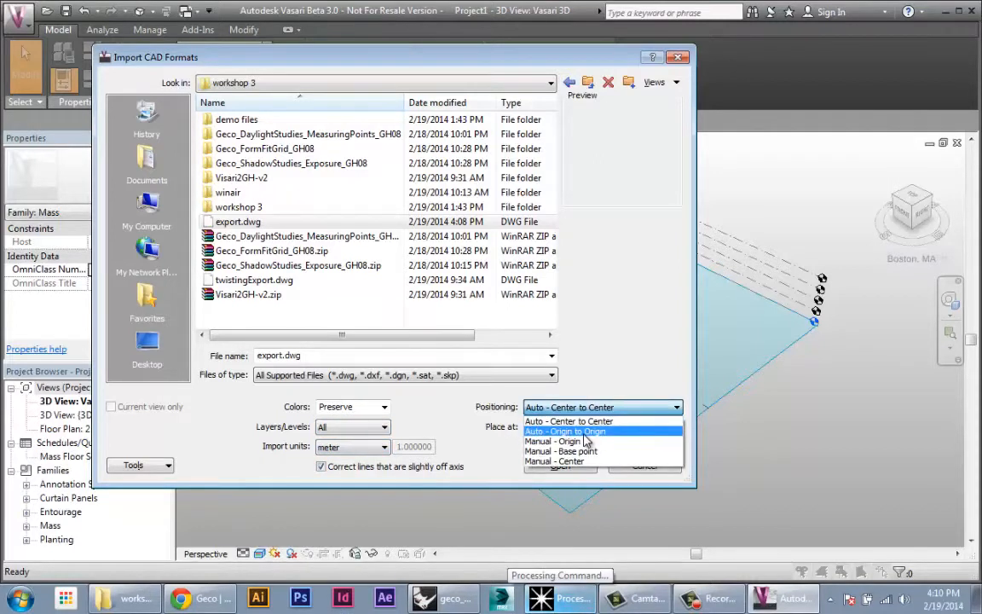
left_click(586, 431)
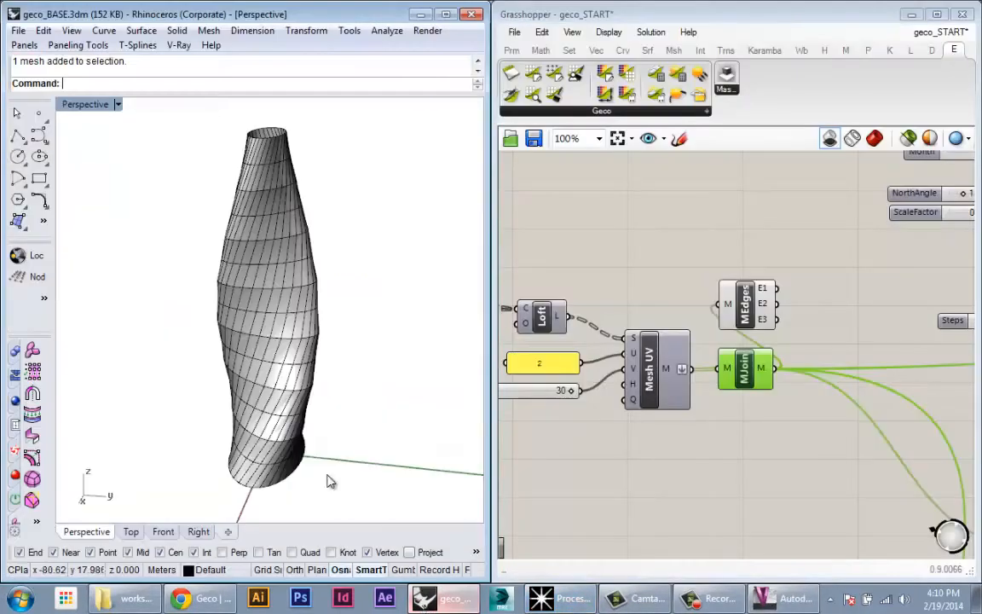
right_click_drag(339, 495, 180, 463)
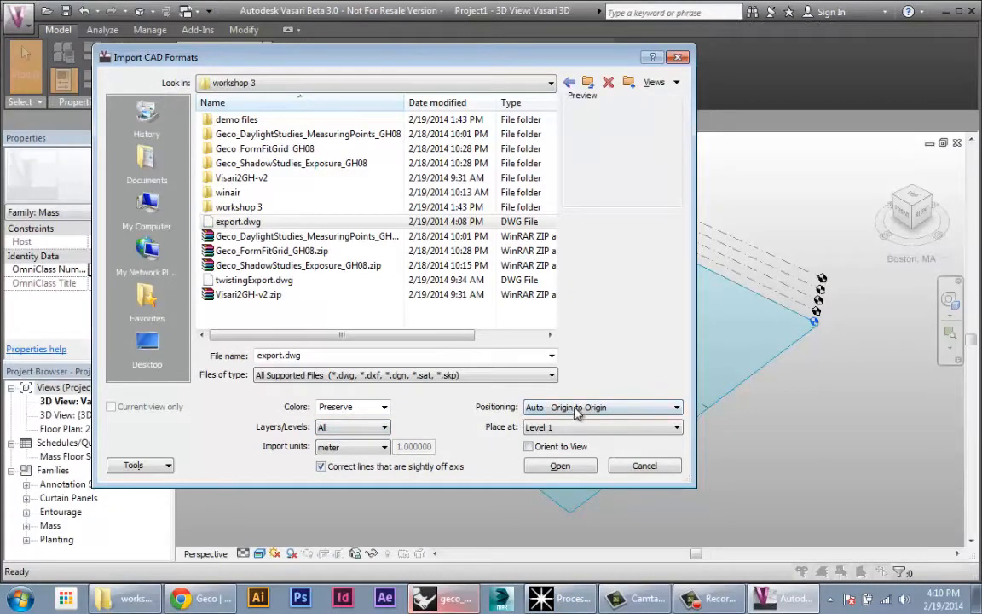
- Return to Vasari and import export.dwg into the mass, placed at Level 1
left_click(577, 410)
left_click(583, 414)
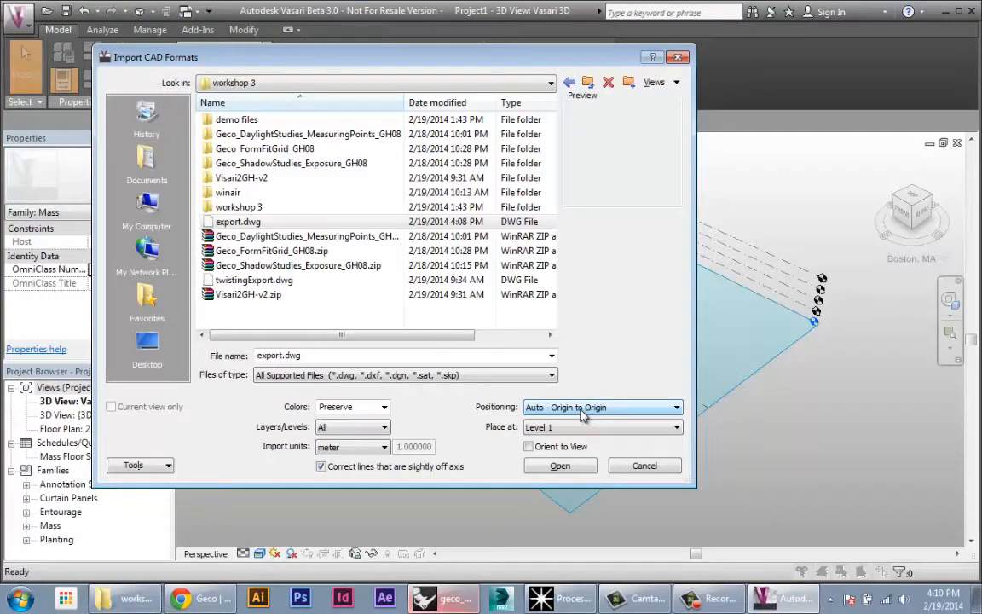
mouse_move(413, 62)
left_mouse_down()
mouse_move(413, 87)
mouse_move(411, 73)
left_mouse_up()
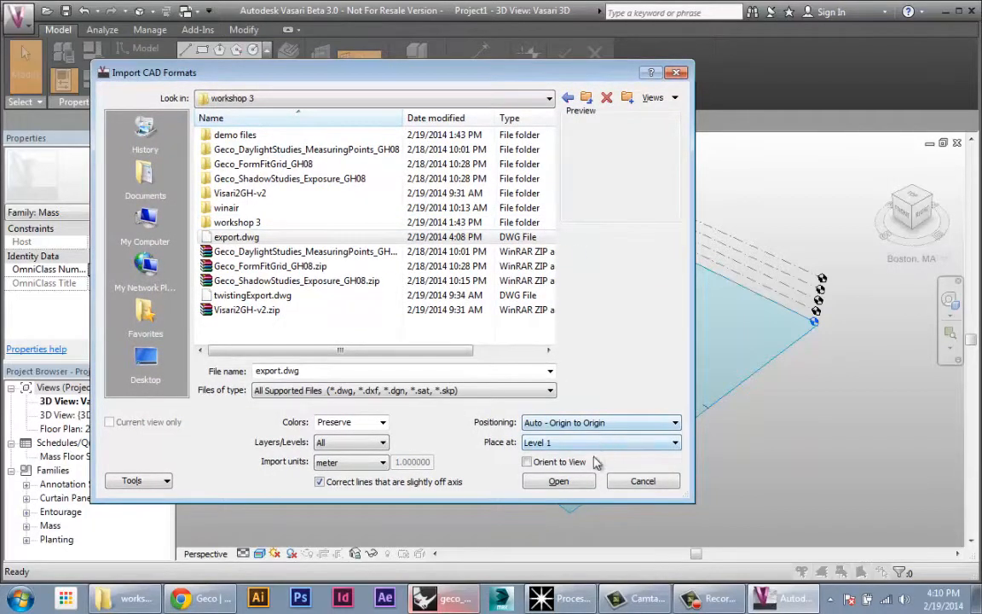
left_click(558, 482)
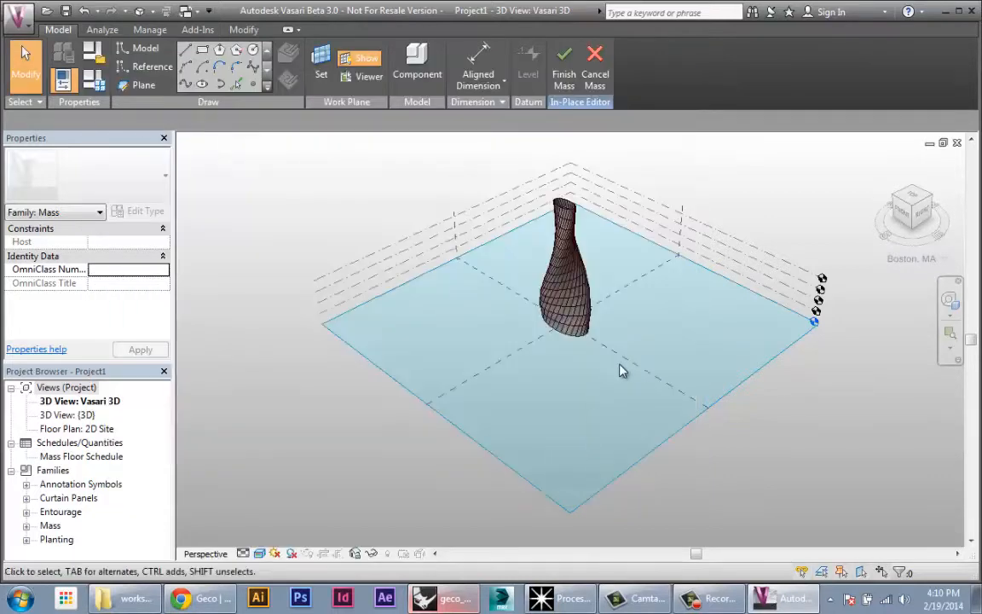
- Examine the imported tower mesh up close and as a whole in the 3D view
left_click(539, 293)
right_click(592, 320)
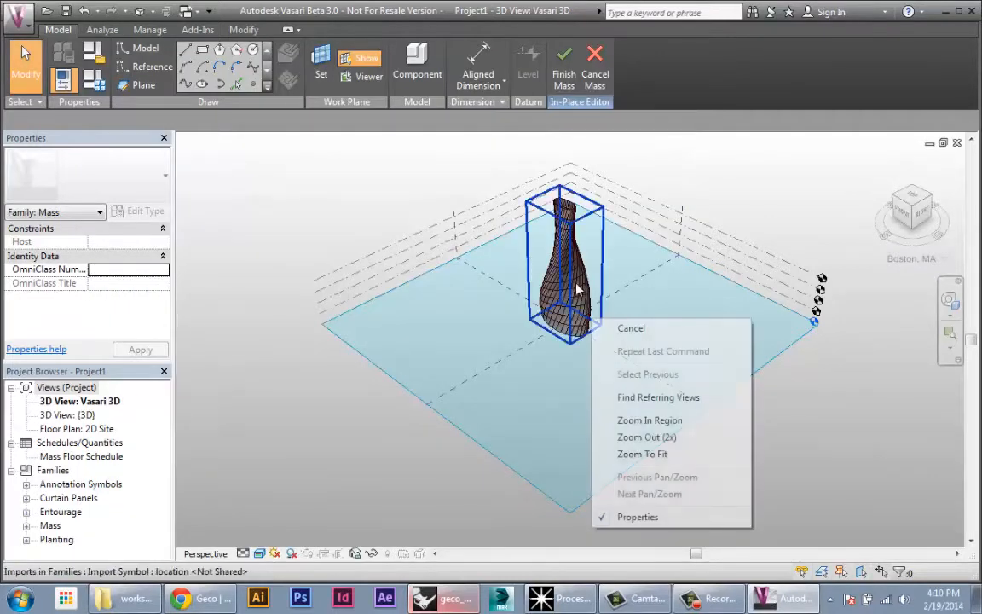
scroll(610, 226, "up", 8)
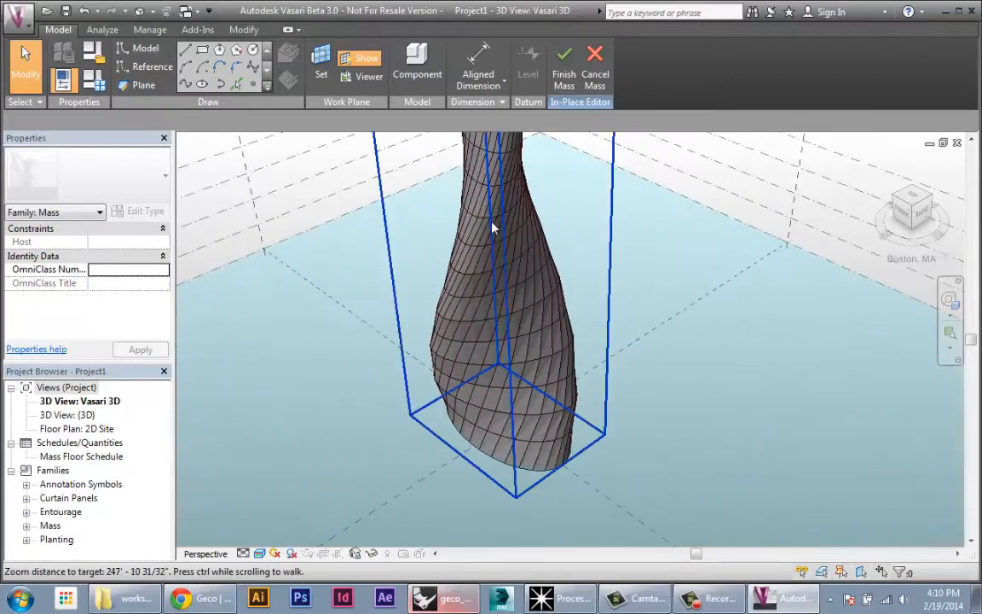
right_click(483, 215)
left_click(800, 182)
scroll(794, 316, "down", 3)
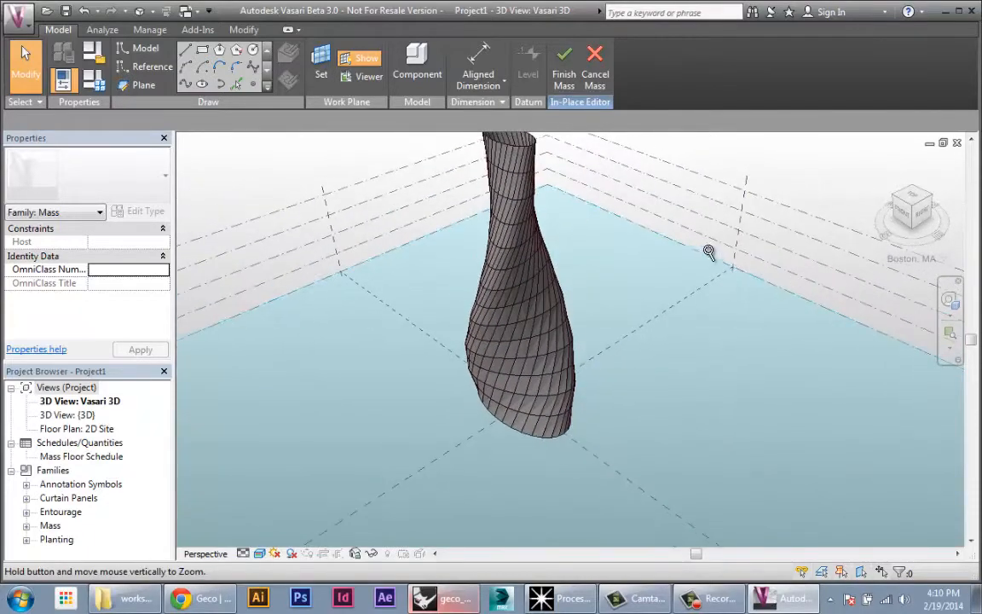
middle_click_drag(665, 348, 559, 198, "shift")
scroll(680, 340, "down", 3)
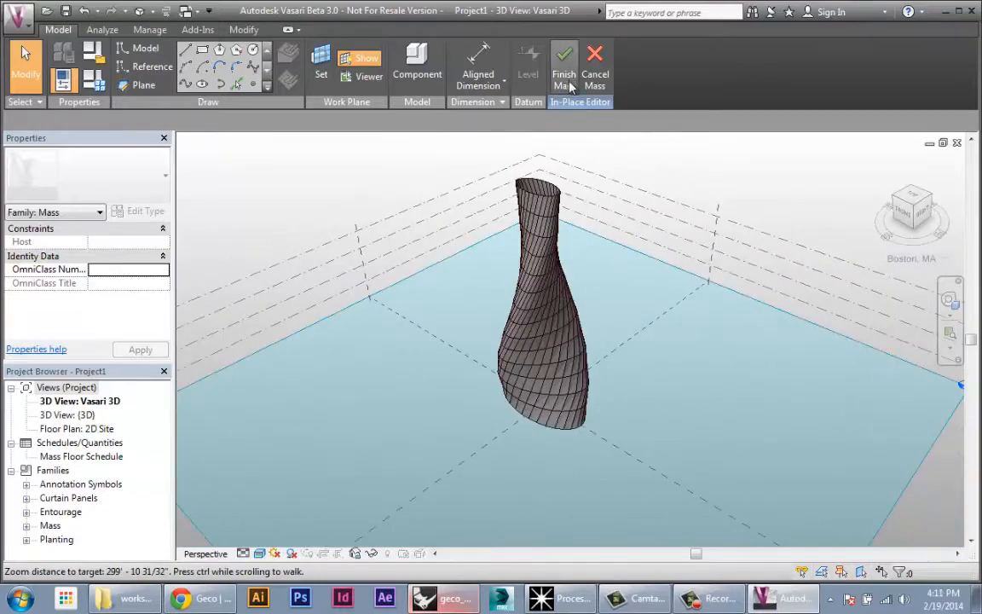
- Finish the in-place mass and dismiss the warning about mesh-only geometry
left_click(563, 64)
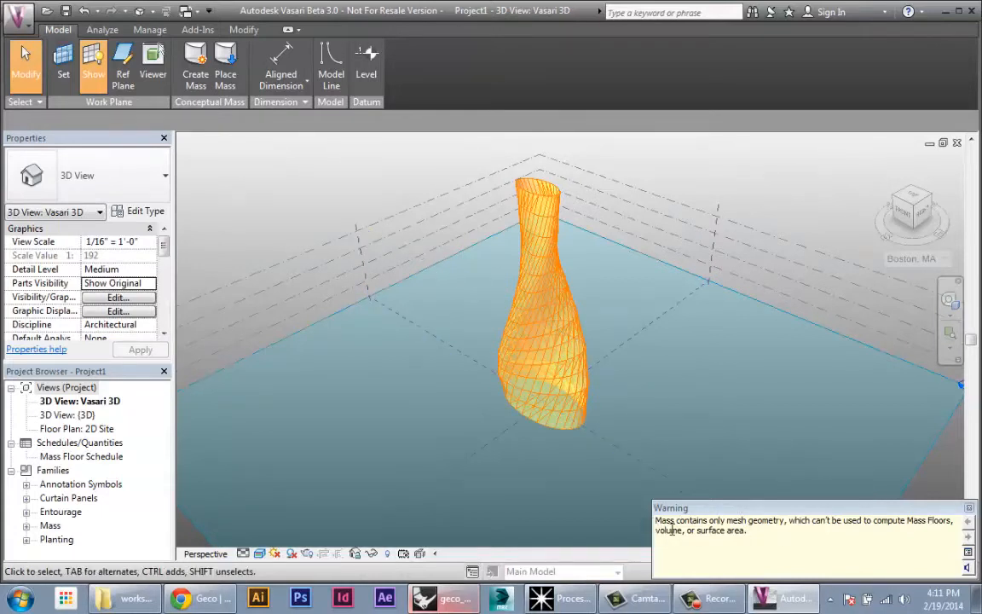
left_click(970, 509)
middle_click_drag(614, 368, 604, 406, "shift")
middle_click_drag(635, 369, 632, 343, "ctrl")
mouse_move(632, 343)
middle_mouse_down("shift")
mouse_move(627, 314)
mouse_move(626, 366)
mouse_move(625, 338)
middle_mouse_up("shift")
- Open the Wind Rose analysis and move its window so the whole diagram can be seen
left_click(98, 31)
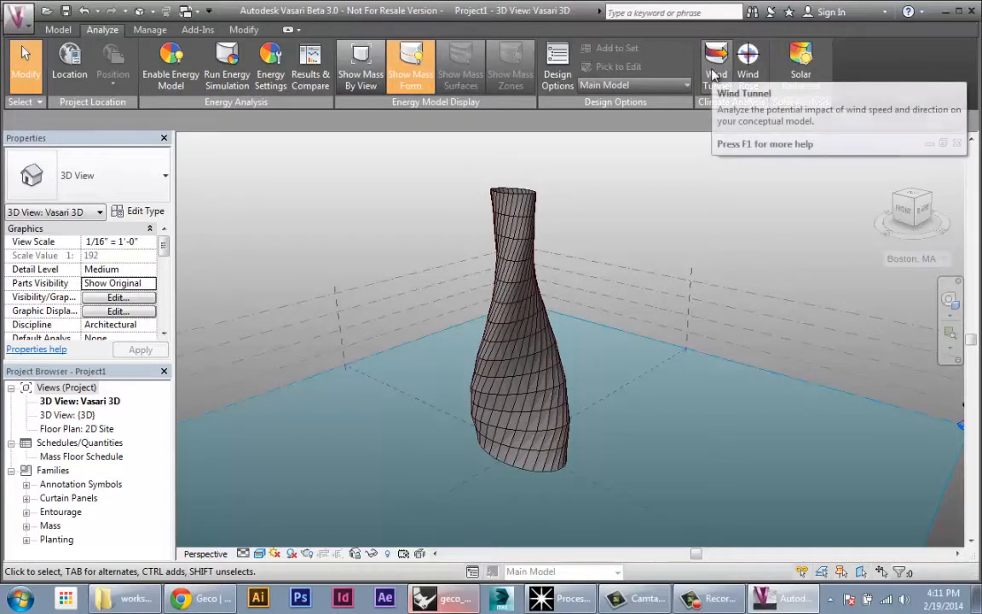
left_click(748, 64)
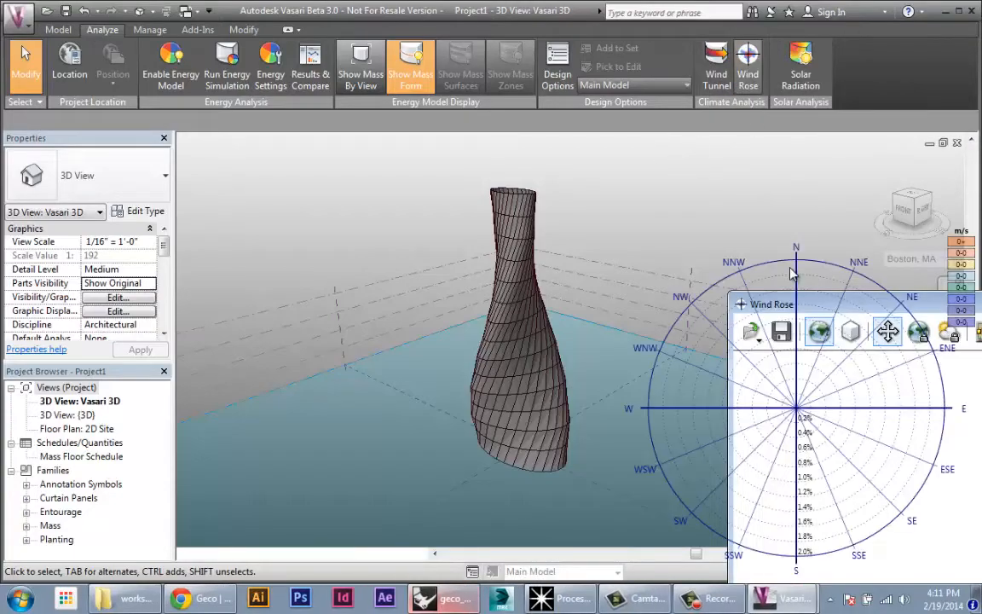
left_click_drag(910, 307, 772, 125)
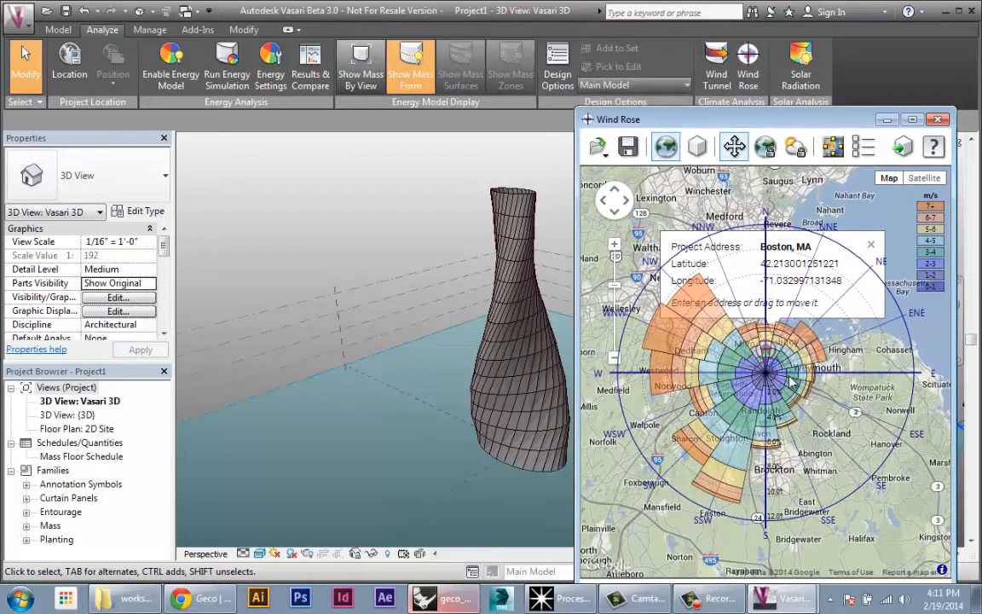
- Load the USA-NewYorkNewYork.wea weather file from Ecotect Analysis 2011's Weather Data folder into the wind rose
left_click(600, 146)
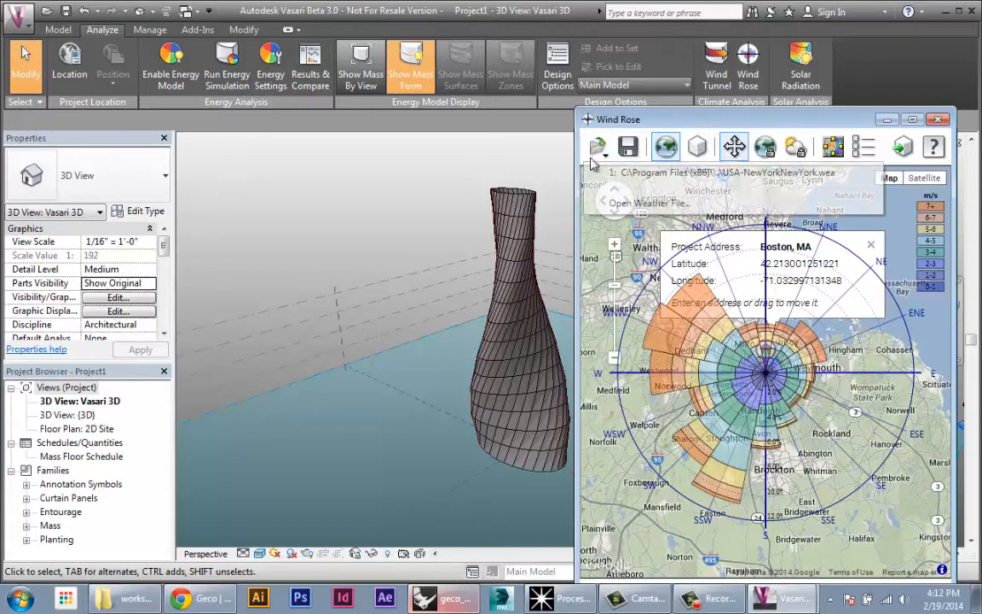
left_click(632, 204)
left_click(587, 389)
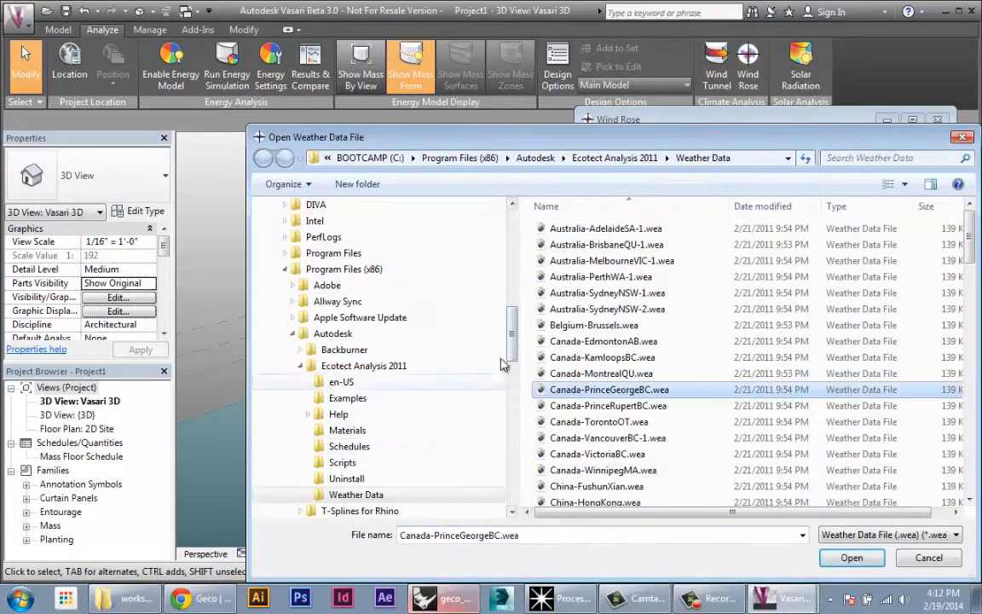
scroll(334, 390, "up", 1)
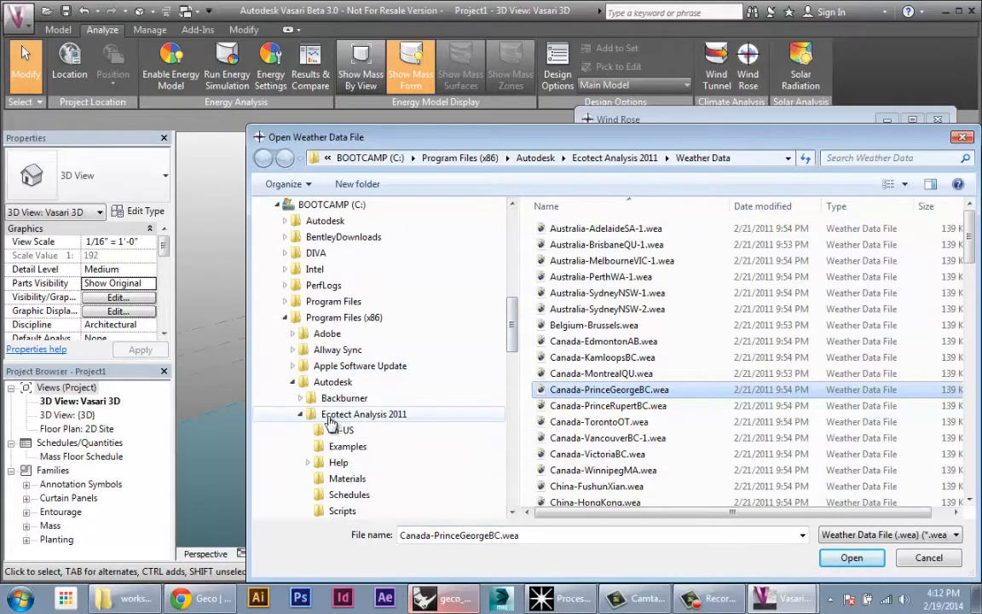
left_click(331, 416)
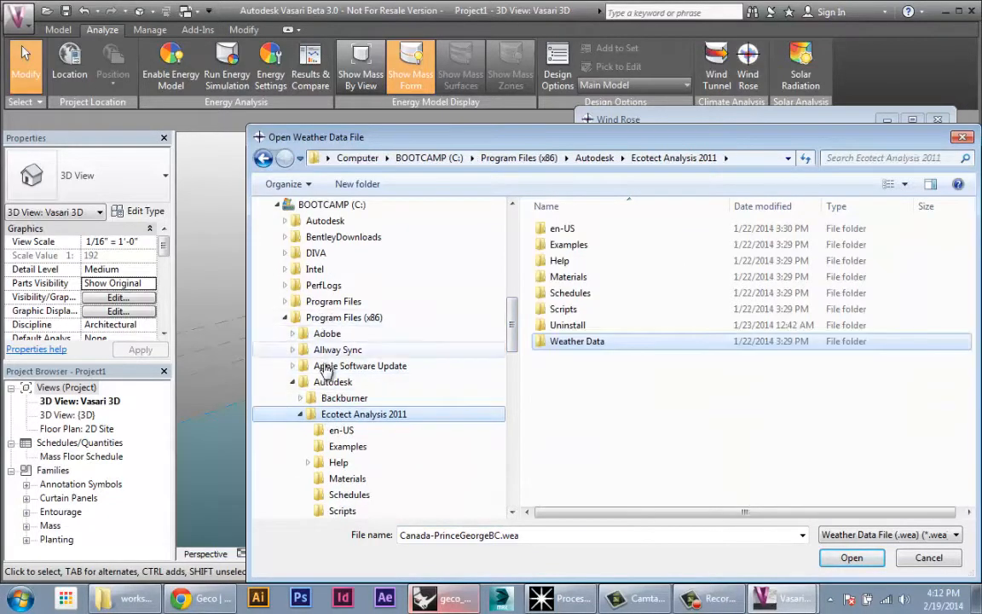
left_click(333, 382)
left_click(337, 415)
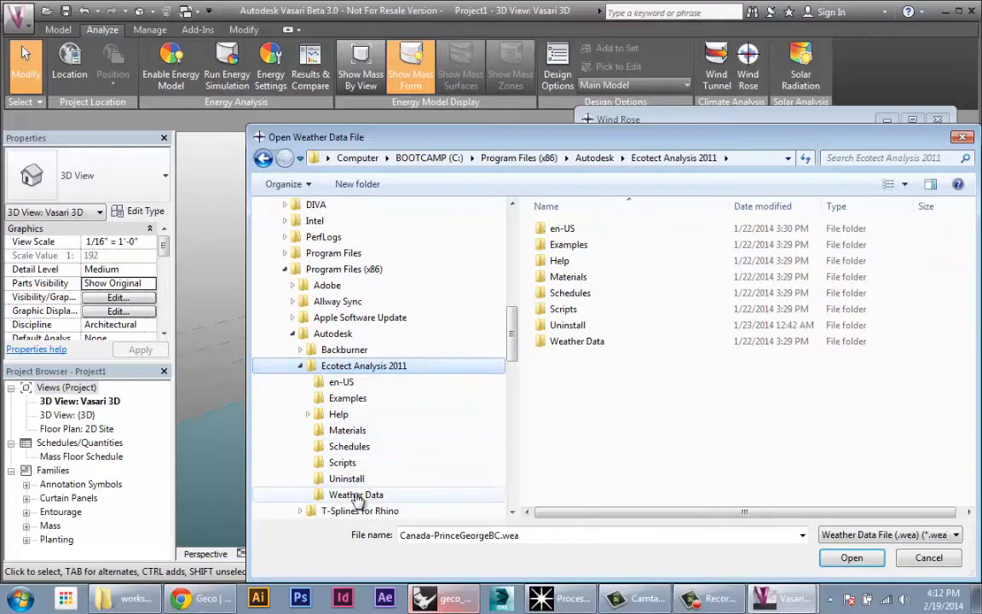
left_click(356, 496)
left_click_drag(975, 232, 979, 528)
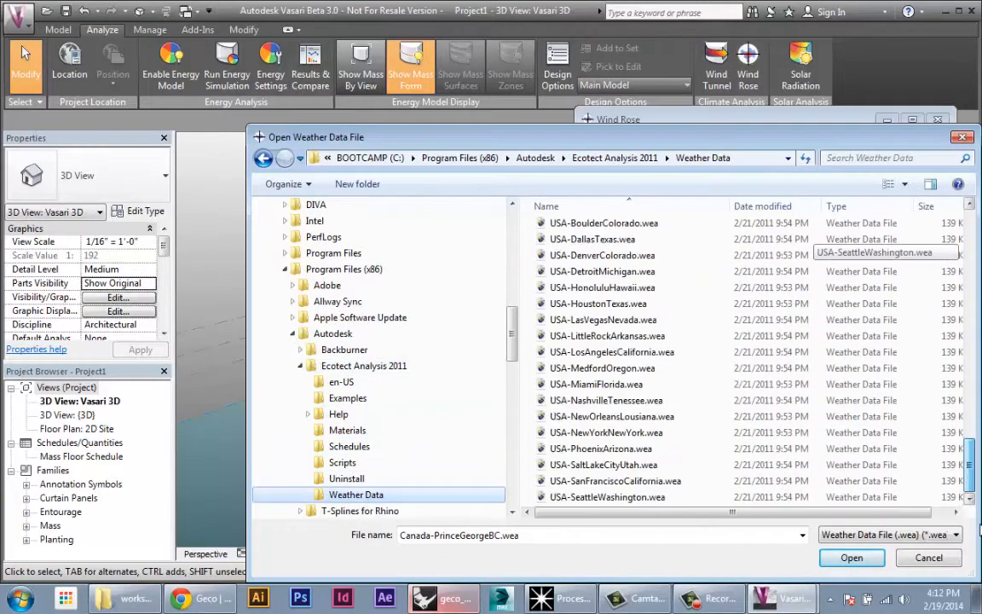
double_click(649, 434)
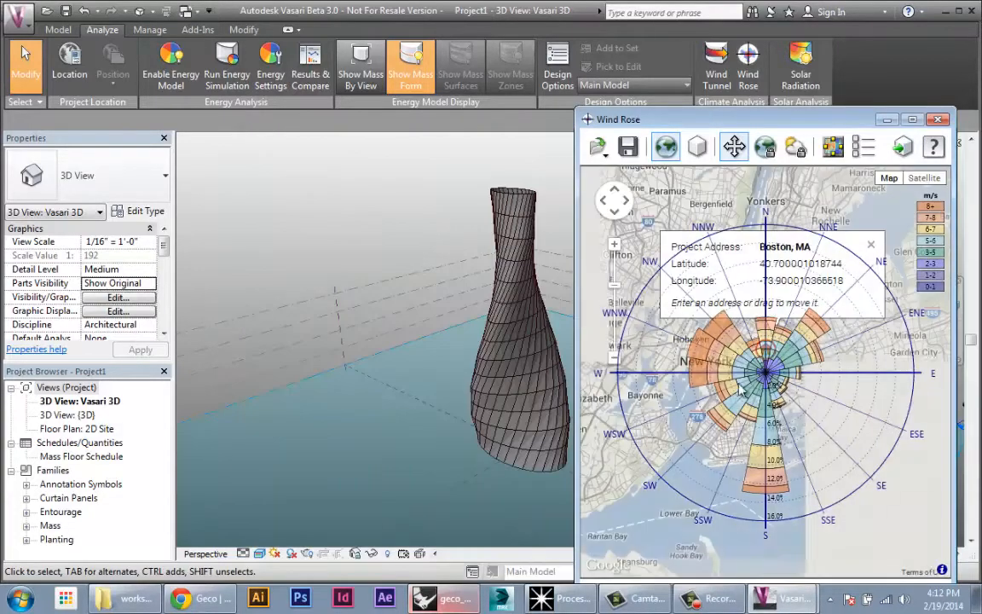
- Review the New York wind rose, close it and start the Wind Tunnel analysis of the tower
left_click_drag(715, 129, 701, 112)
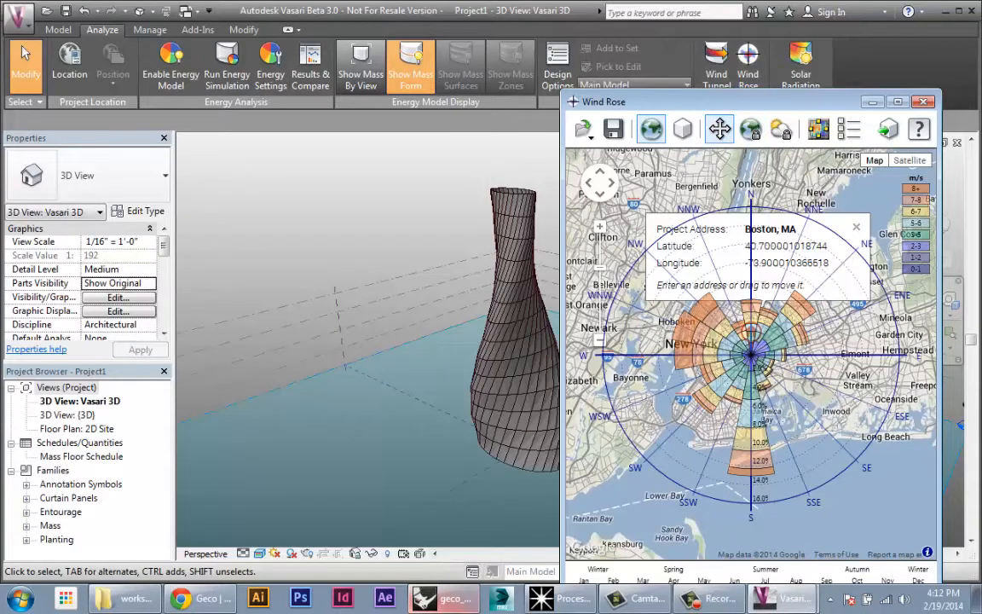
mouse_move(776, 108)
left_mouse_down()
mouse_move(785, 130)
mouse_move(797, 95)
mouse_move(778, 64)
mouse_move(776, 96)
left_mouse_up()
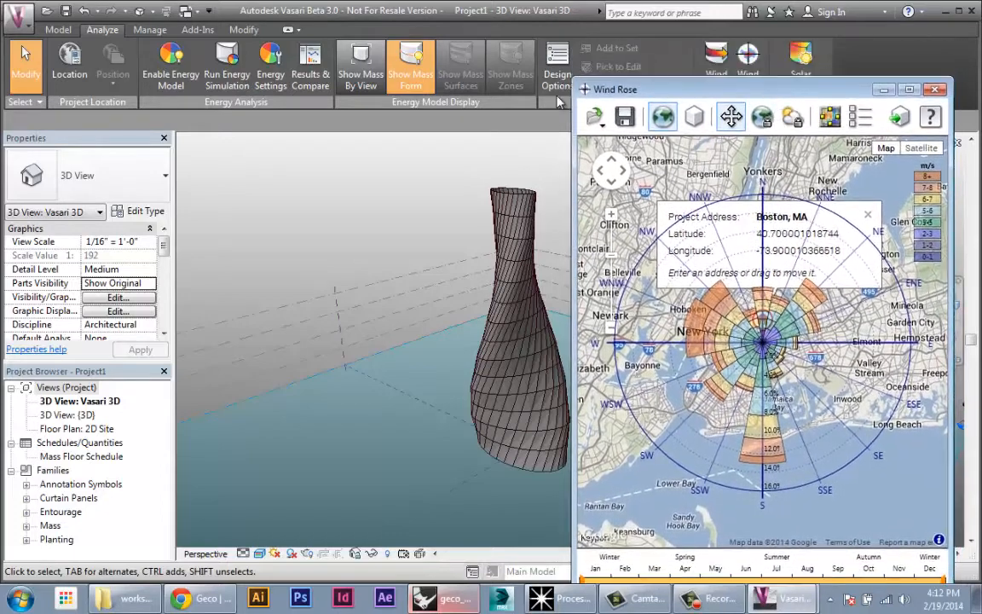
left_click_drag(577, 80, 605, 192)
left_click_drag(692, 198, 687, 106)
left_click(931, 111)
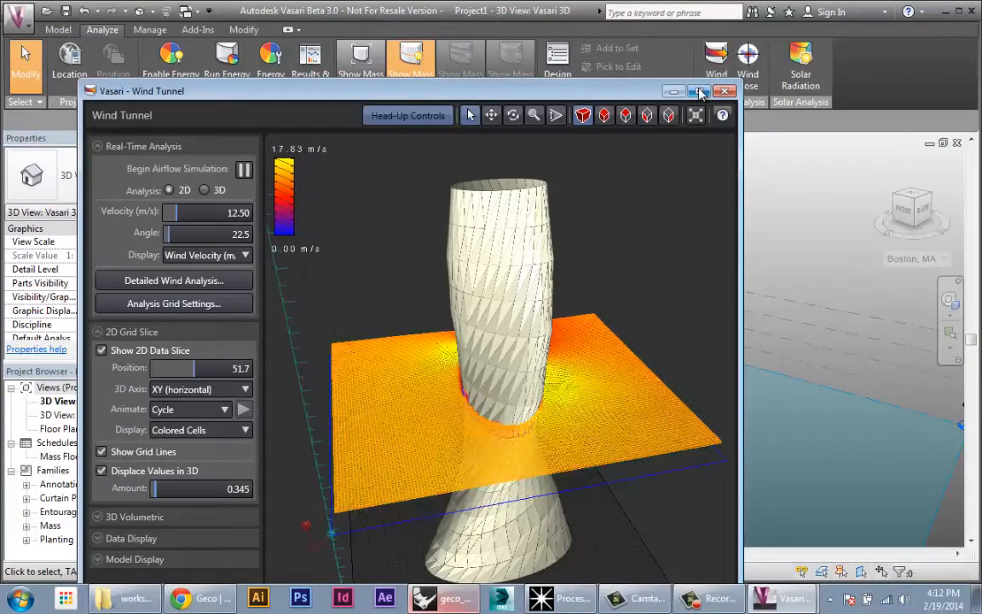
- Maximize the Wind Tunnel window and examine the 2D wind velocity slice around the tower from several angles
left_click(700, 91)
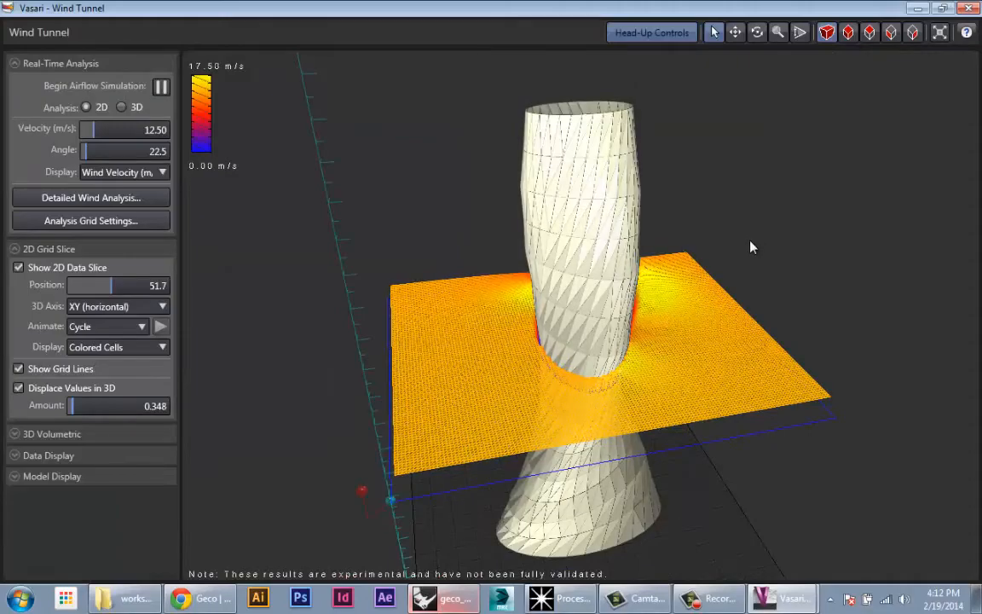
right_click_drag(752, 245, 580, 235)
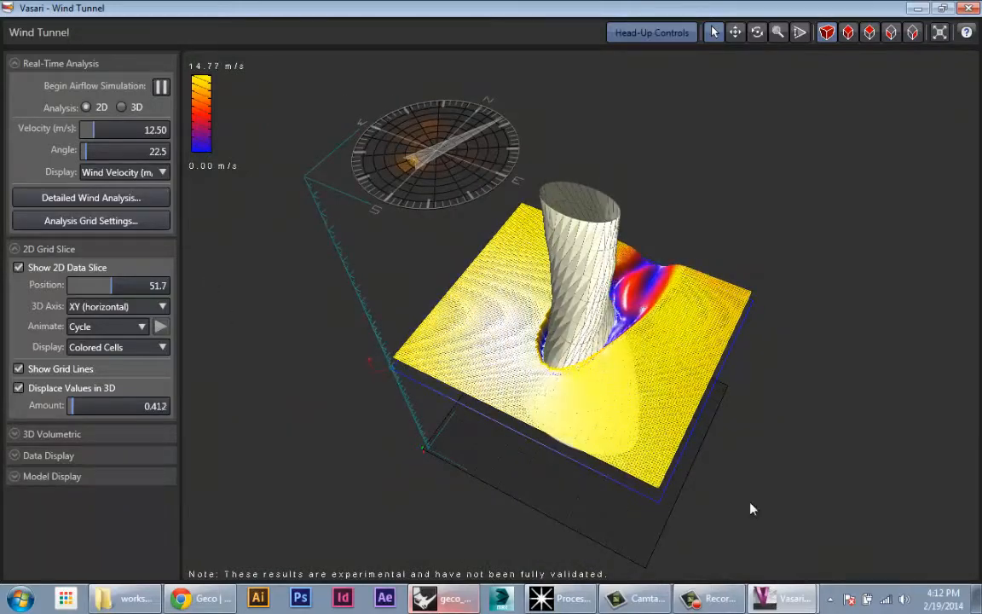
right_click_drag(679, 425, 458, 344)
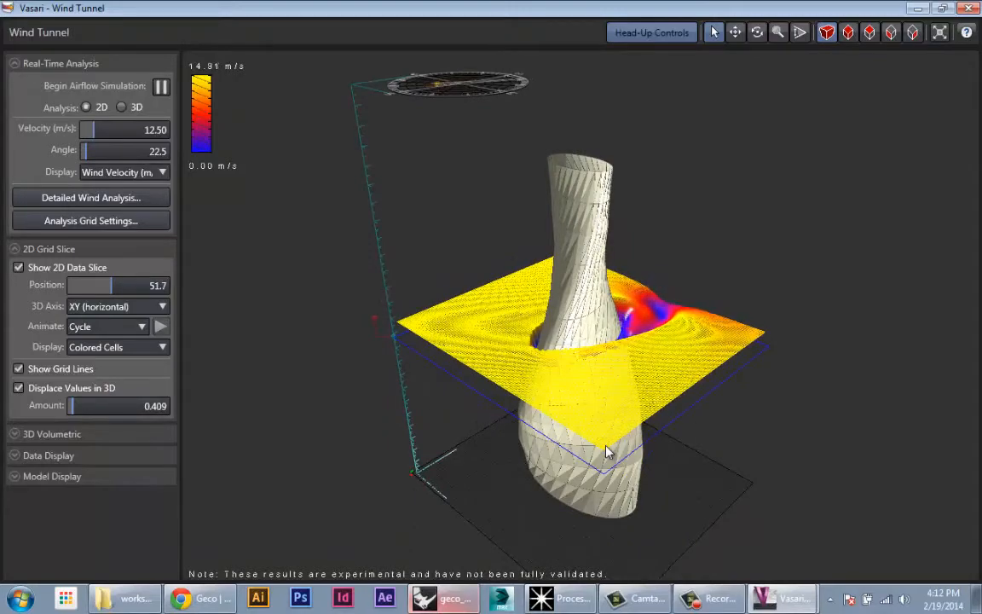
- Examine the displaced wind velocity surface and the wake behind the tower from several angles and distances
right_click_drag(607, 448, 826, 407)
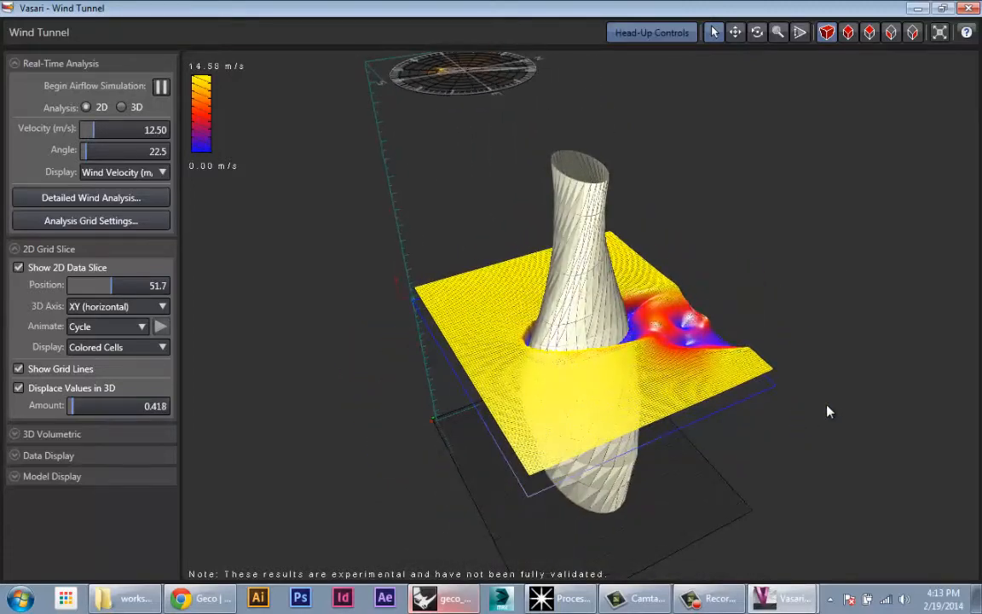
right_click_drag(519, 366, 425, 412)
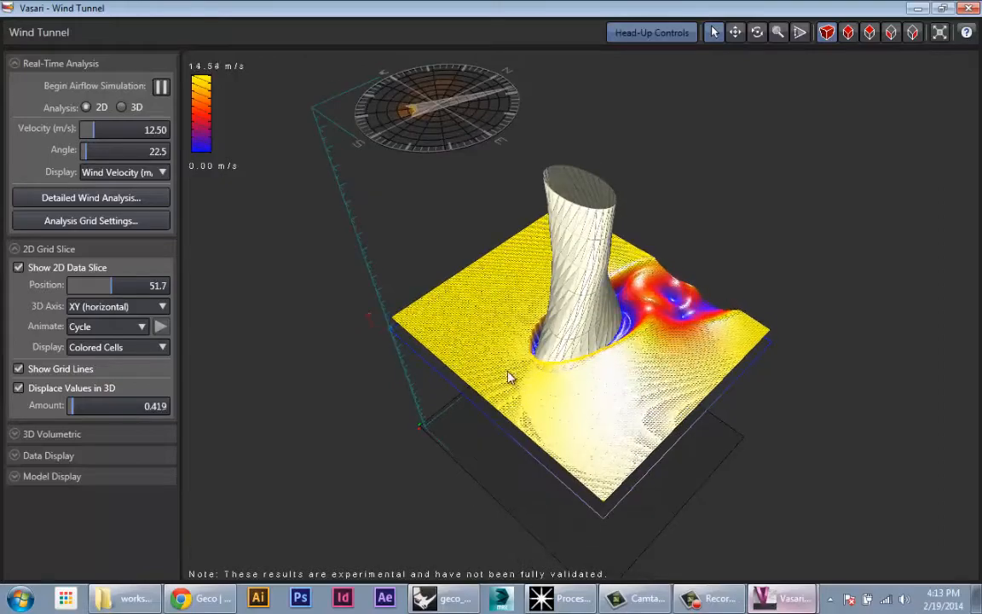
scroll(638, 352, "up", 6)
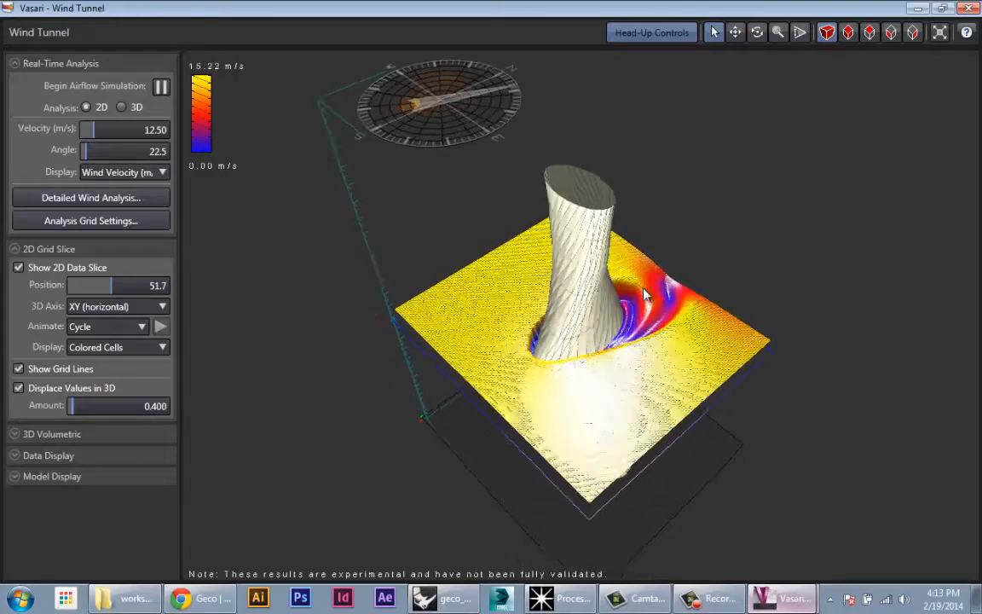
middle_click_drag(663, 391, 698, 402, "shift")
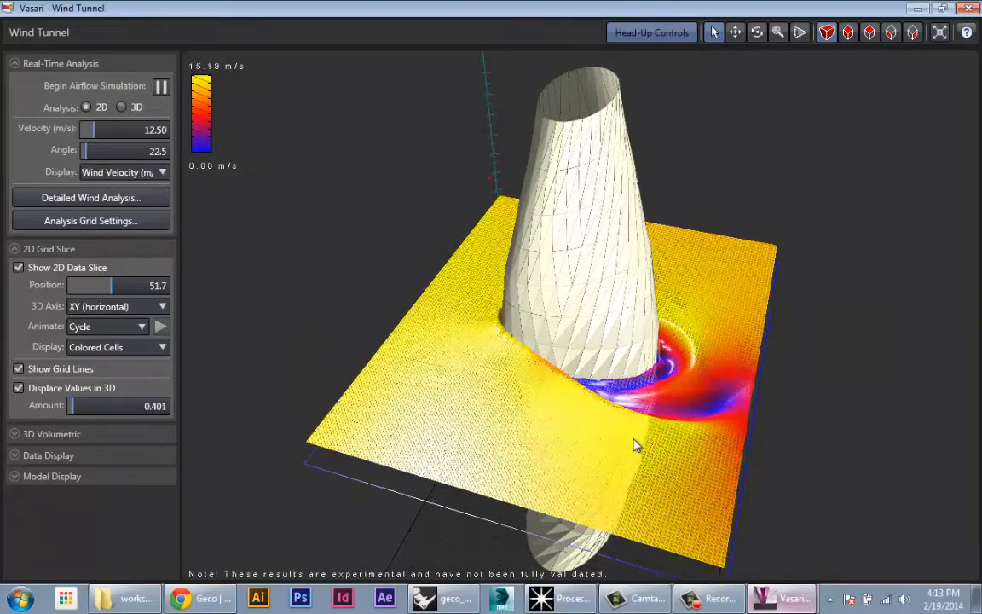
middle_click_drag(680, 389, 454, 261, "shift")
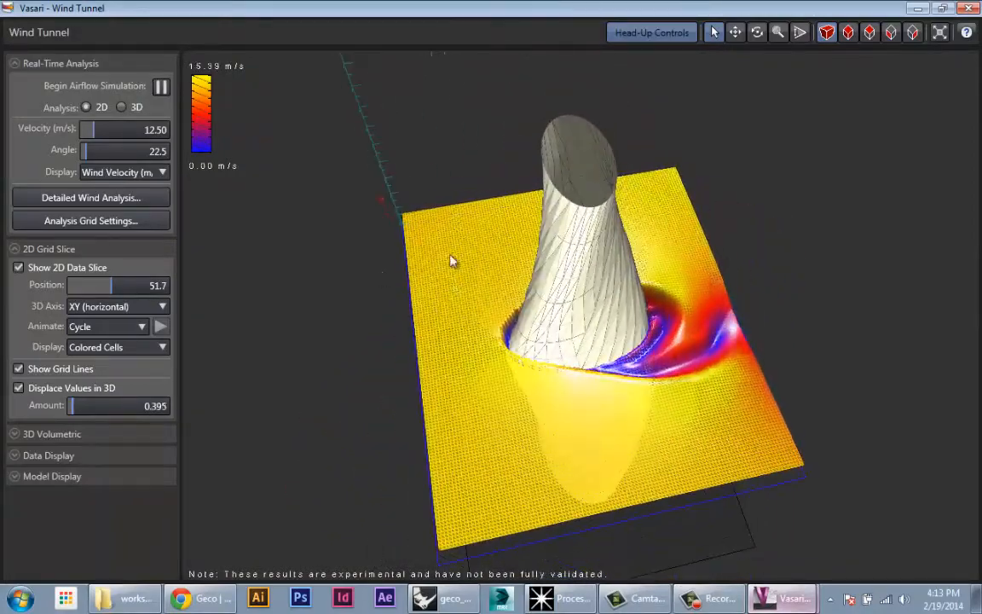
middle_click_drag(473, 410, 590, 387, "shift")
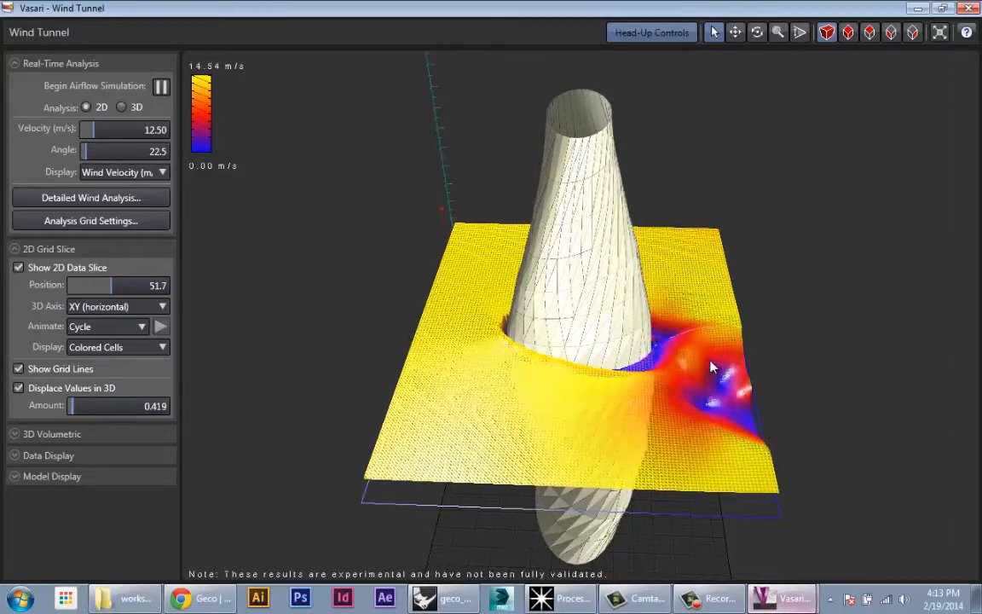
middle_click_drag(696, 372, 570, 384, "shift")
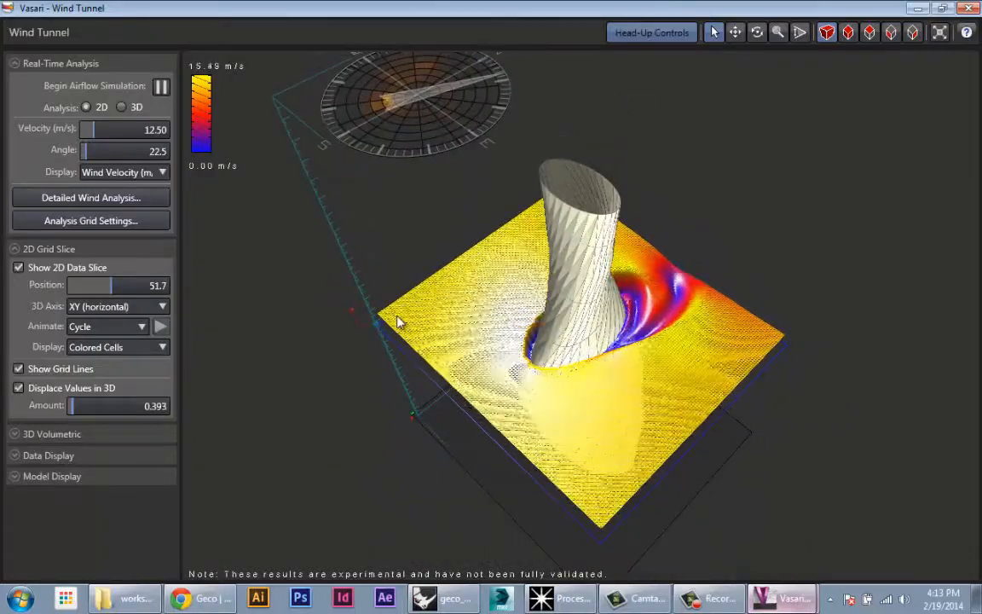
- Lower the 2D data slice to position 14.0 near the tower's base and turn off its 3D value displacement
left_click_drag(372, 339, 405, 423)
middle_click_drag(718, 418, 790, 480, "shift")
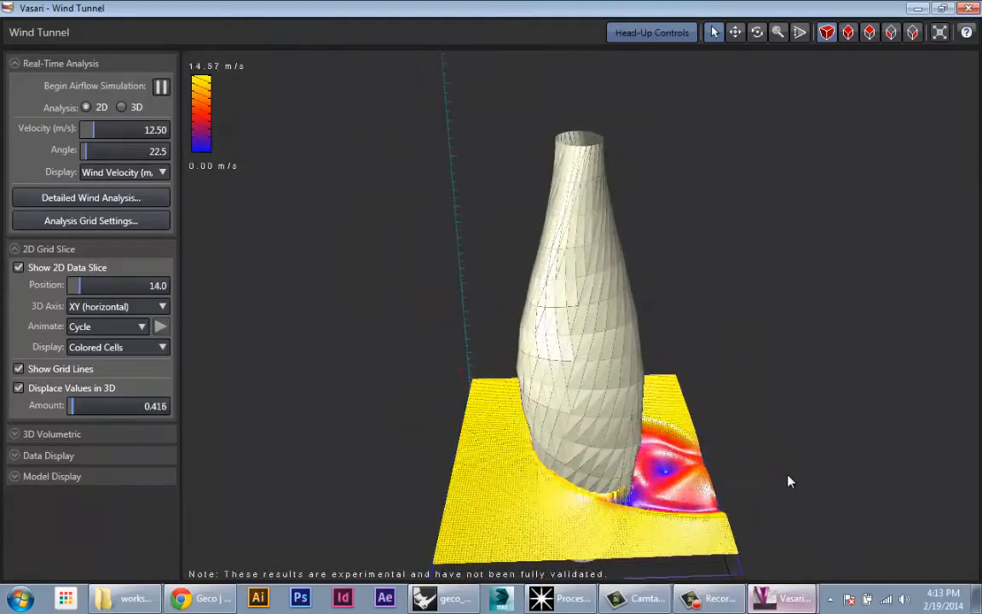
middle_click_drag(417, 197, 663, 256, "shift")
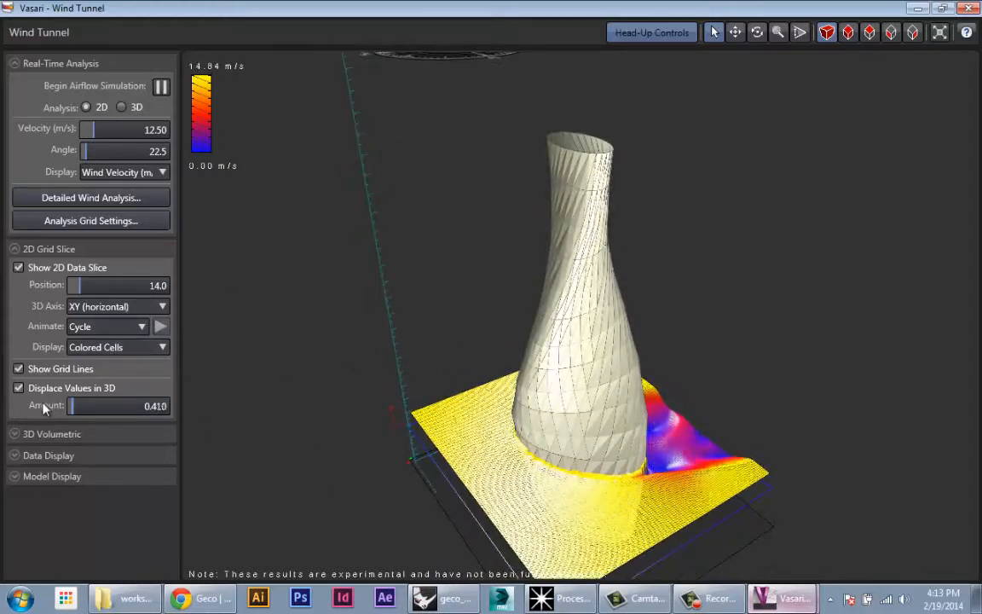
left_click(19, 388)
left_click_drag(629, 344, 356, 338)
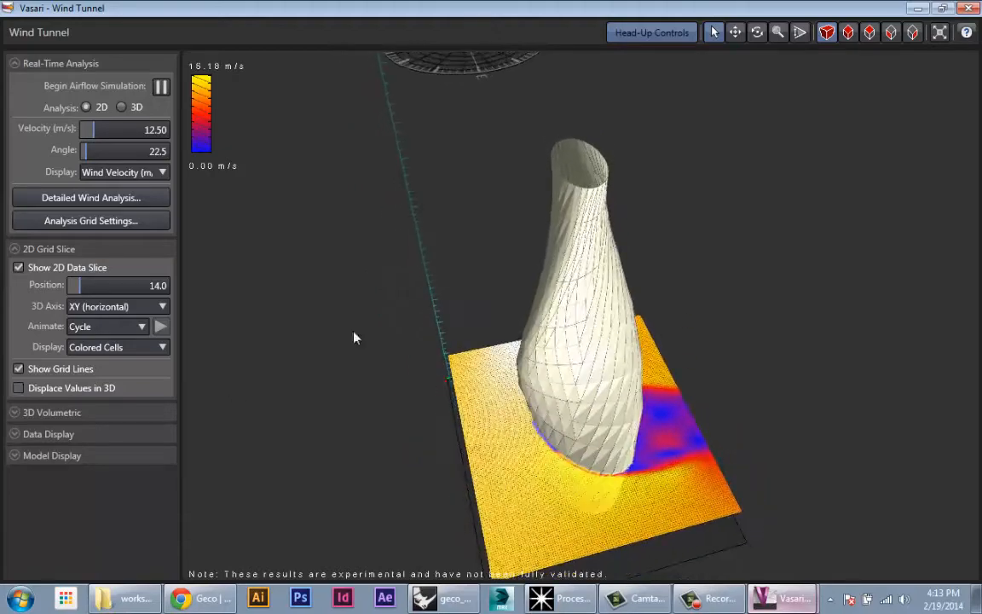
- Adjust the wind with the compass marker above the tower, ending at a velocity of 48.70 m/s and an angle of 131.0
left_click_drag(639, 465, 614, 399)
scroll(748, 542, "up", 5)
scroll(739, 509, "down", 4)
middle_click_drag(695, 455, 597, 350)
left_click_drag(596, 351, 317, 194)
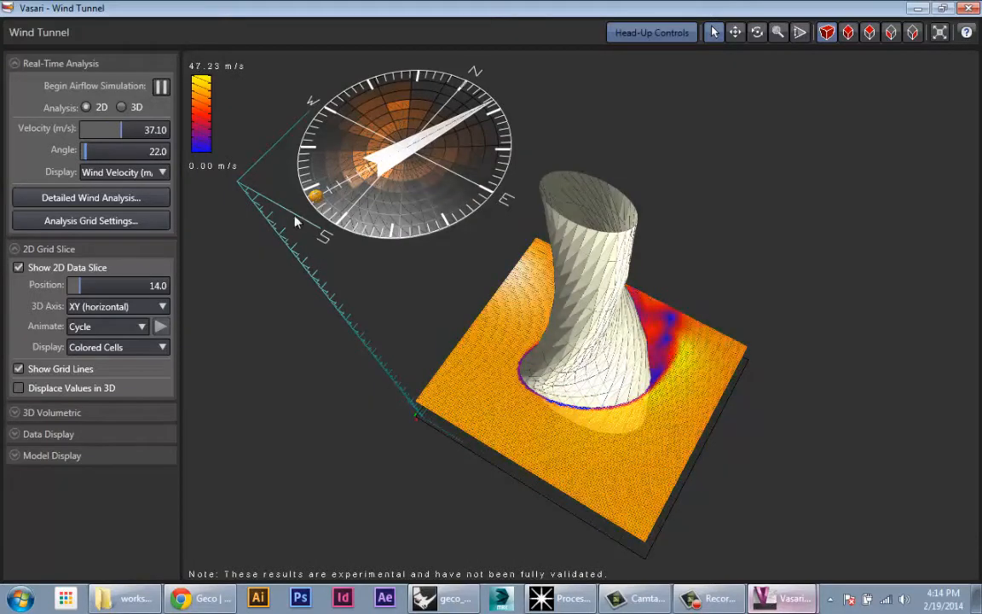
left_click_drag(315, 195, 383, 63)
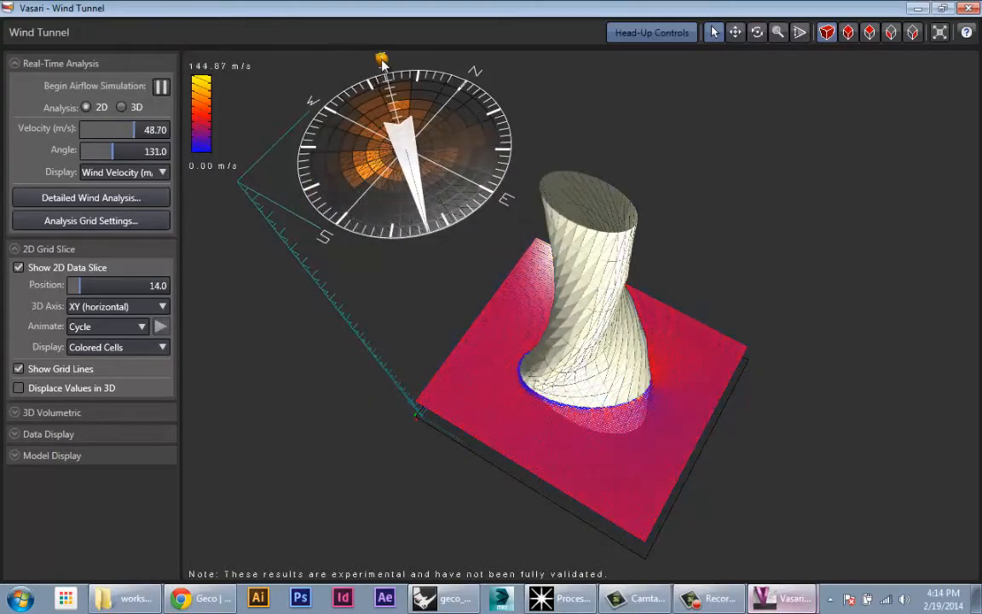
- Show the tower and wind slice in top view and hide the local wind data on the compass
middle_click_drag(627, 405, 612, 341)
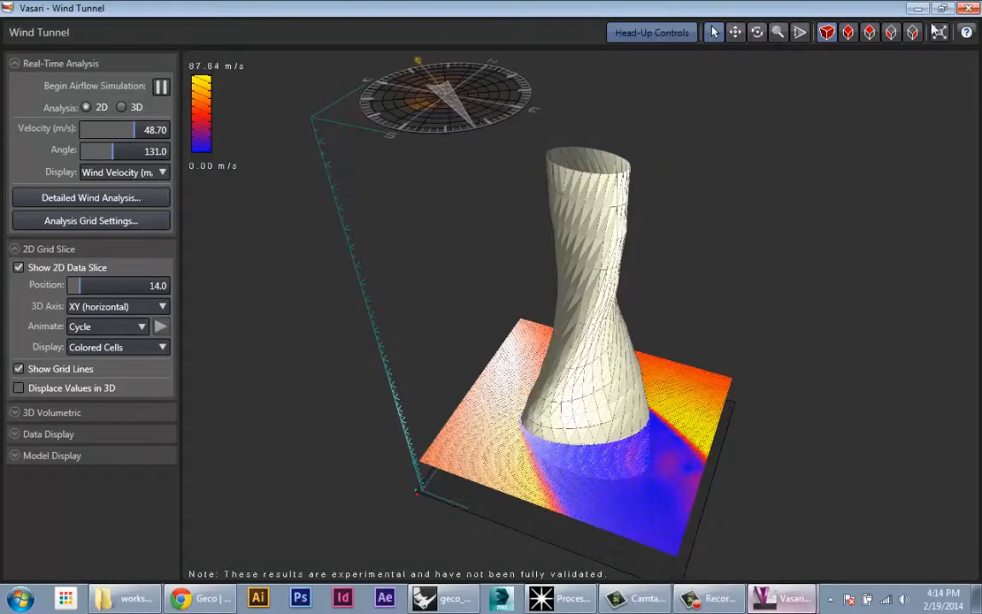
left_click(871, 33)
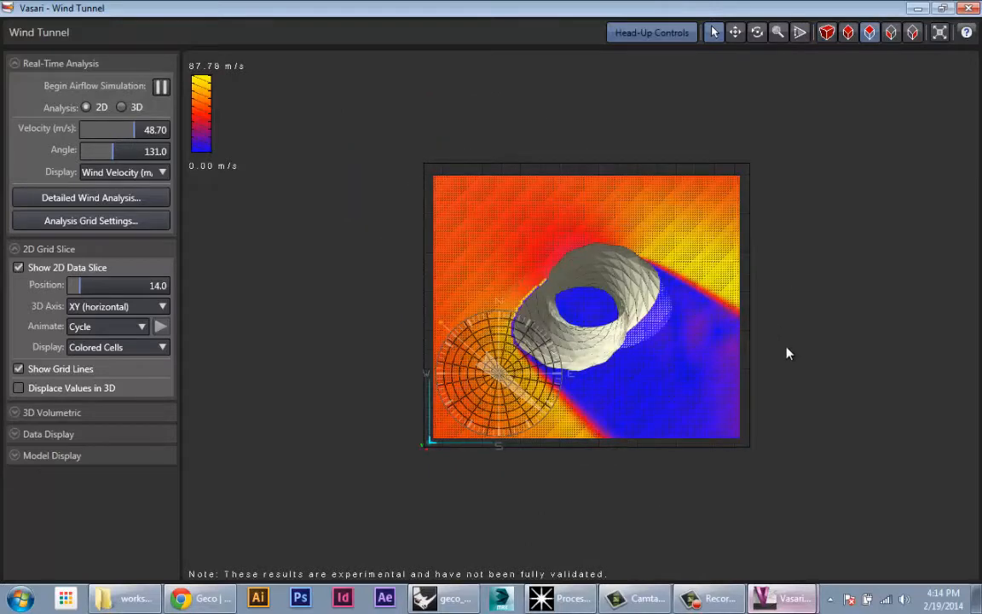
scroll(787, 348, "up", 4)
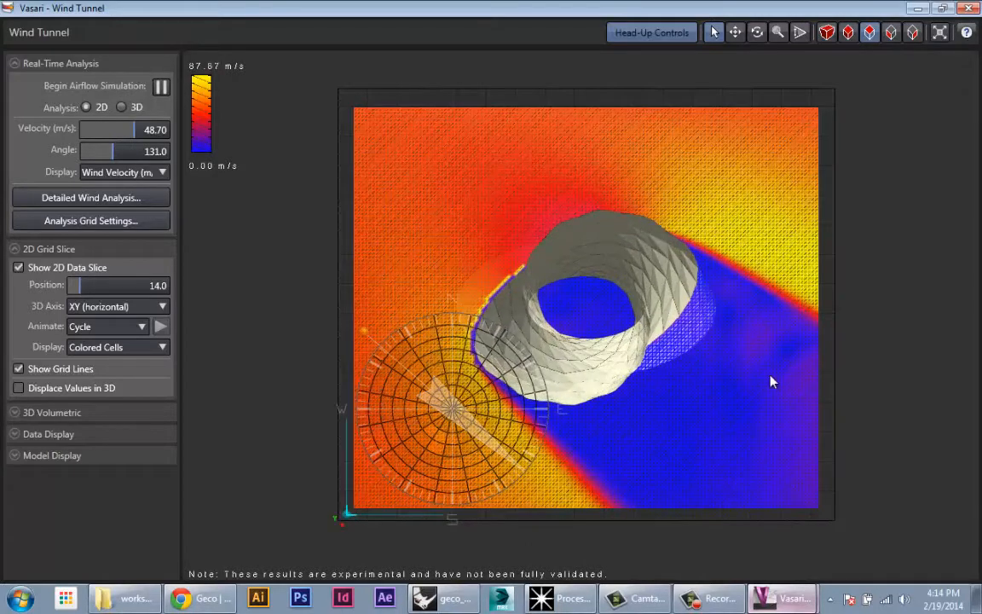
middle_click_drag(799, 390, 771, 387)
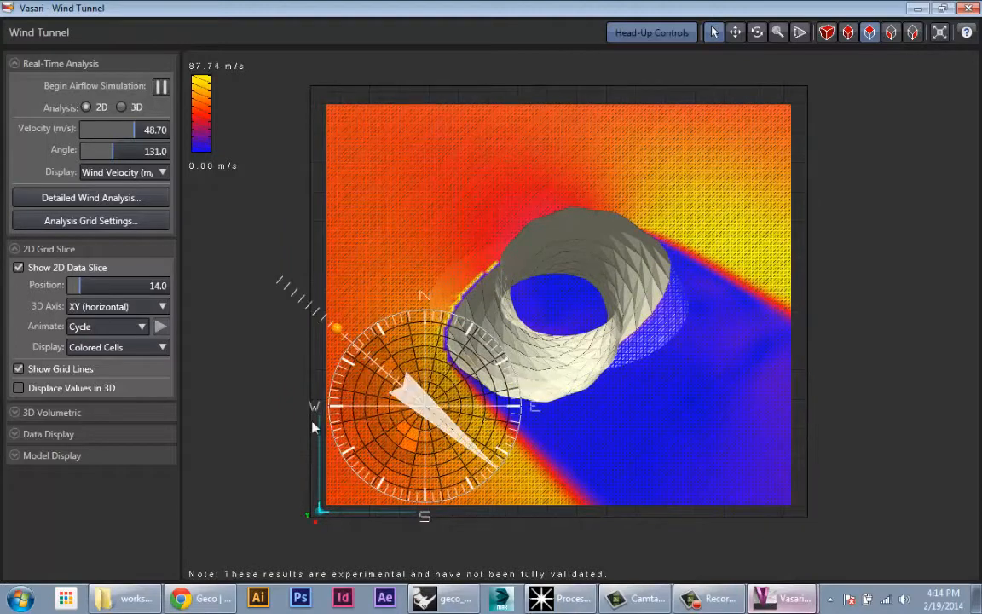
left_click(16, 435)
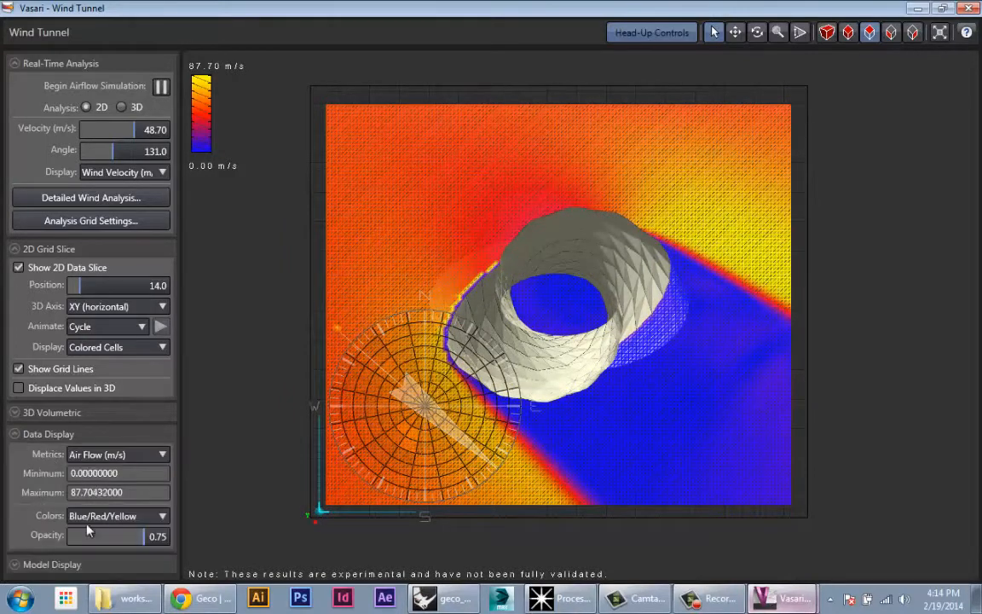
left_click(19, 566)
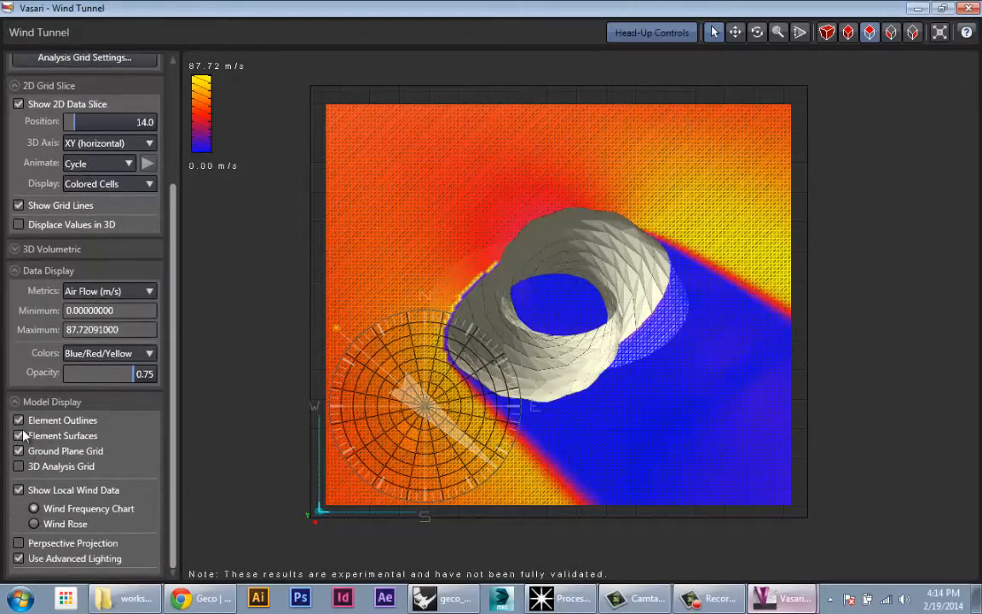
left_click(19, 491)
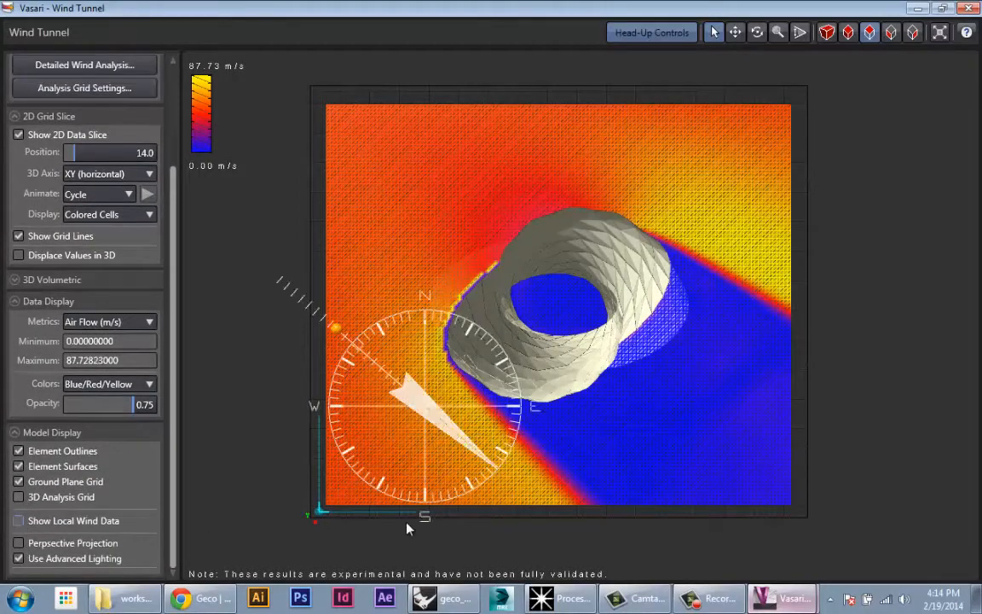
- Redirect the wind to 33.90 m/s at an angle of 356.0 and hide the tower's element outlines and surfaces
left_click_drag(336, 327, 424, 490)
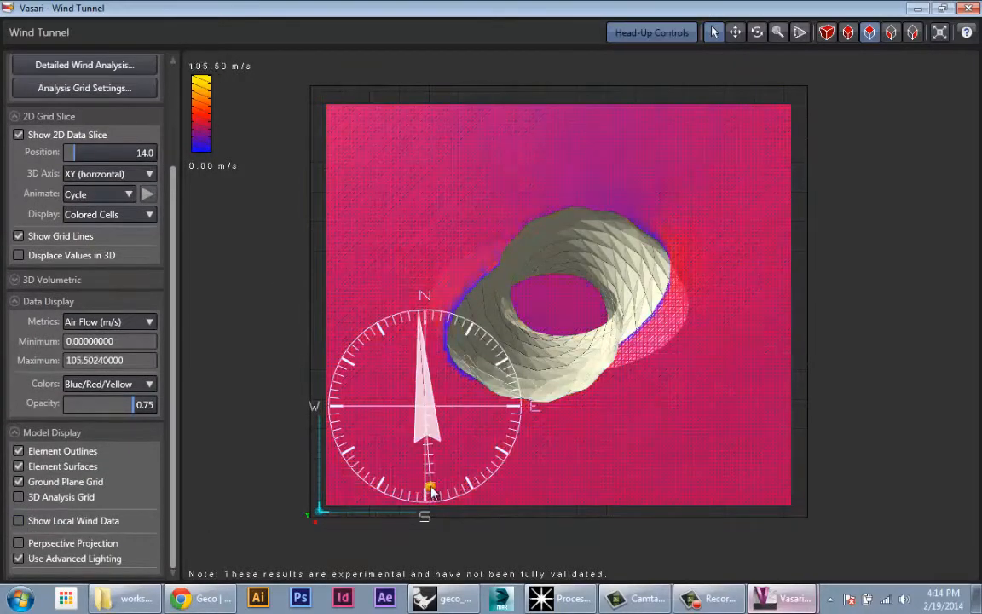
left_click(19, 451)
left_click(18, 466)
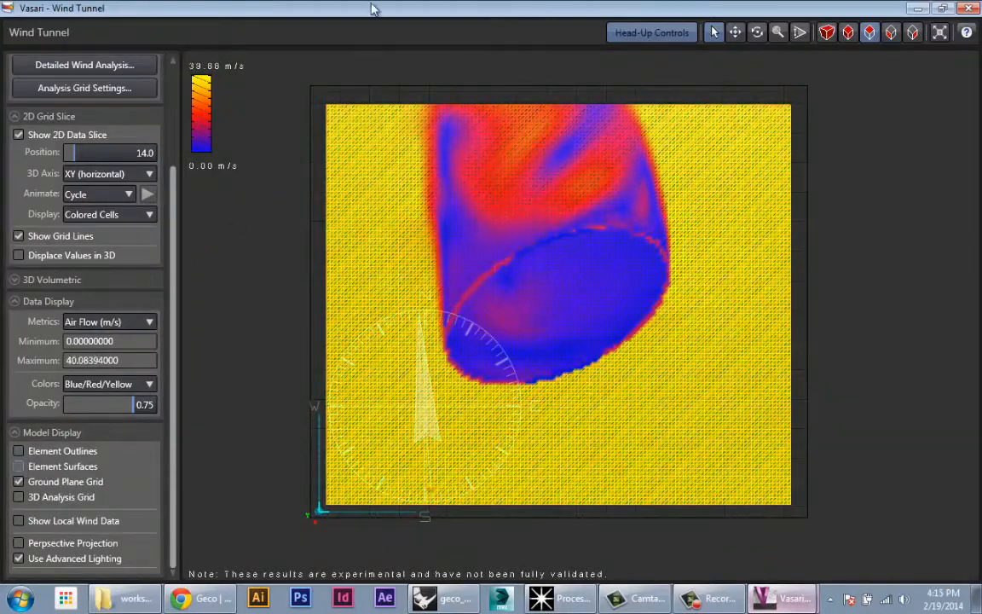
- Return to the 3D perspective view and restore the tower's element surfaces and outlines
left_click(832, 36)
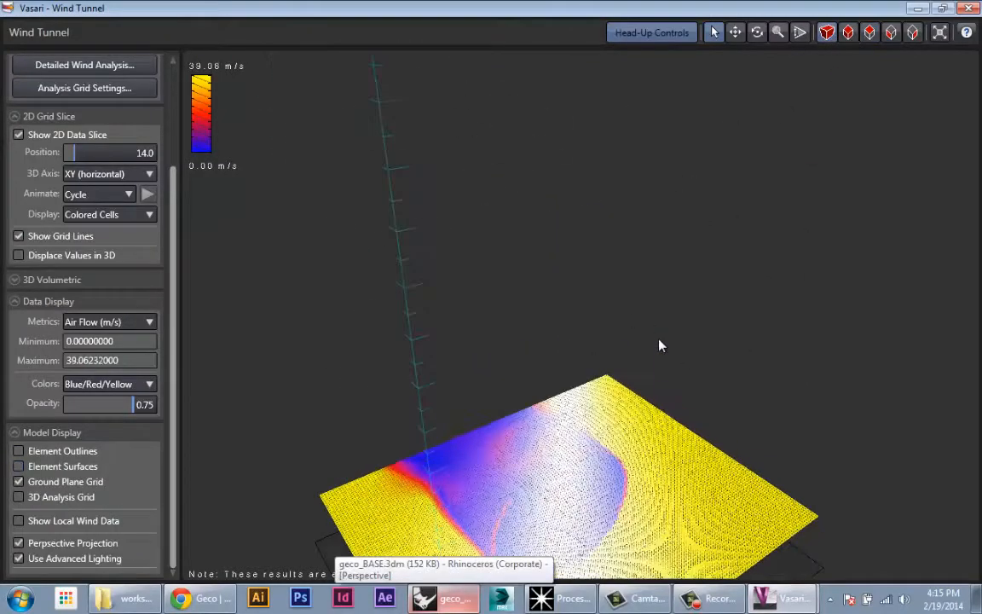
left_click(18, 466)
left_click(18, 451)
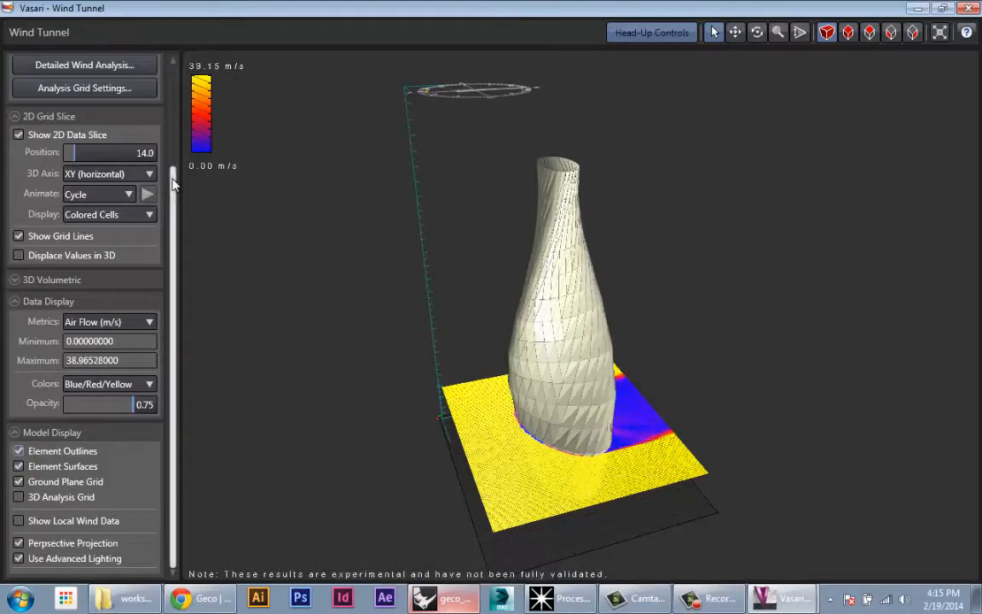
- Switch the real-time wind analysis from 2D to 3D and hide the 2D data slice
left_click_drag(173, 184, 182, 70)
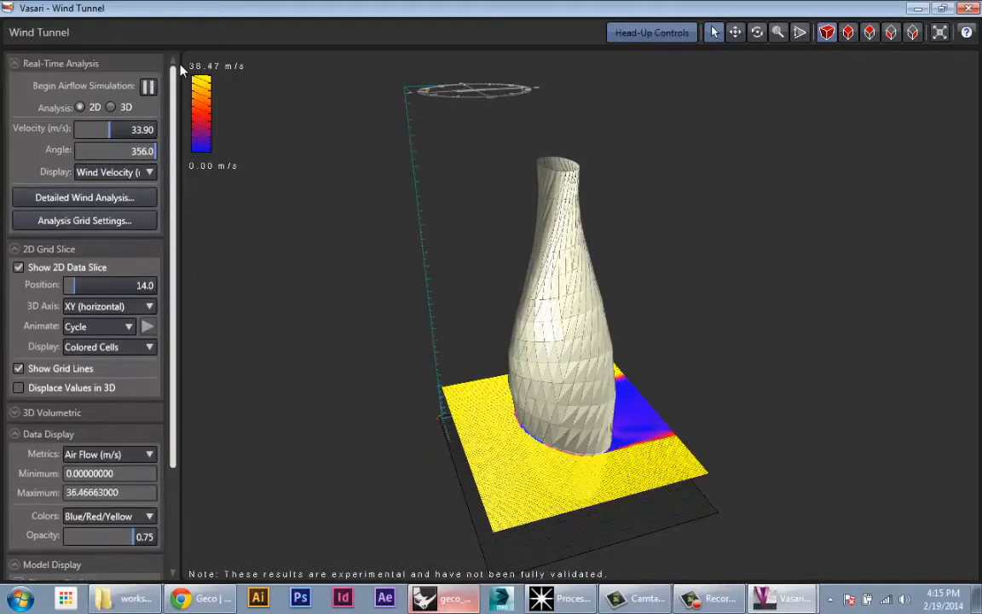
left_click(111, 108)
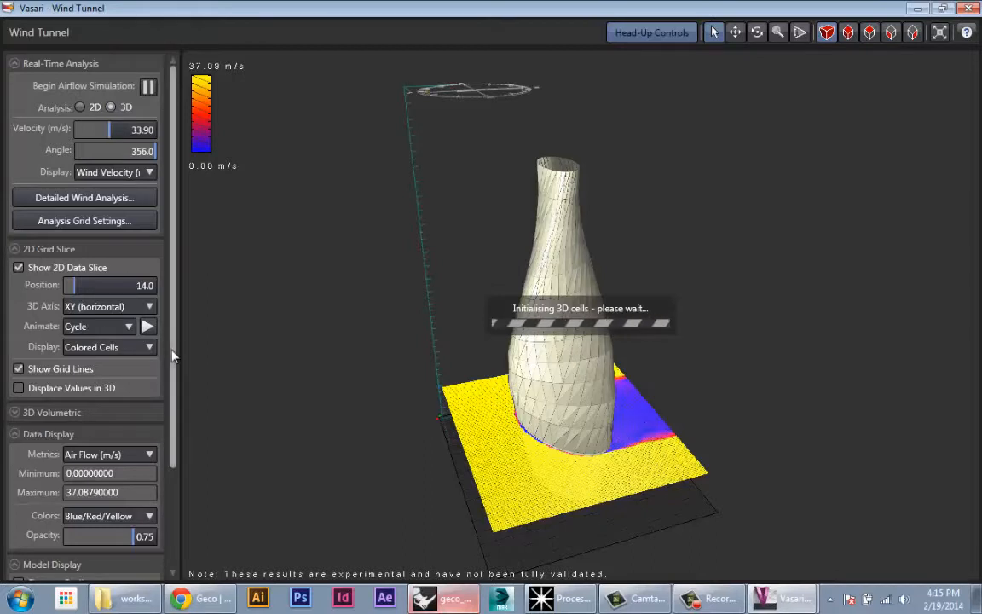
scroll(58, 259, "down", 2)
scroll(122, 179, "up", 2)
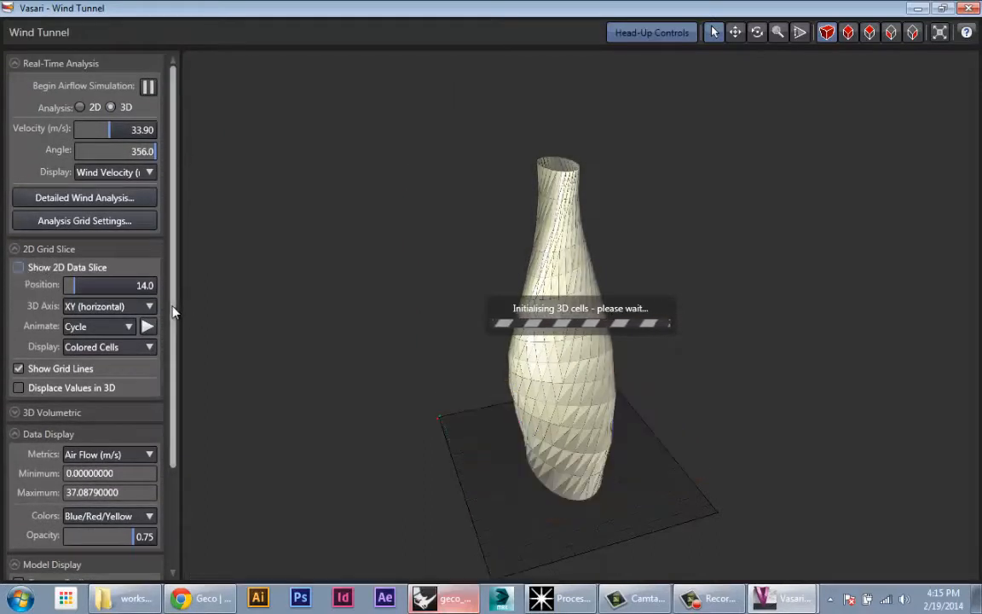
- Show the 3D volumetric data, choosing ISO Surface first and Flow Lines as the final display
scroll(71, 316, "down", 6)
left_click(25, 290)
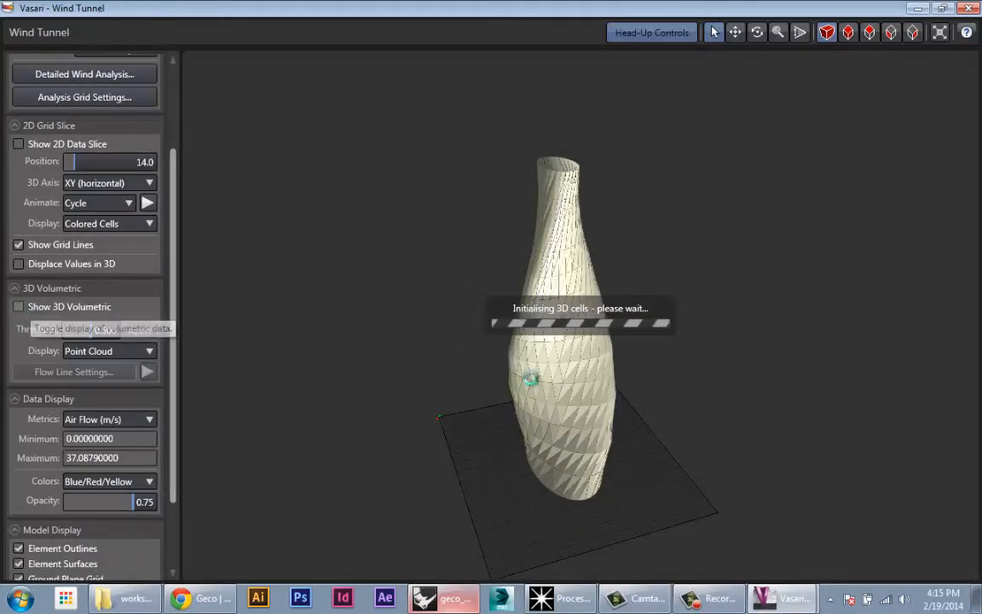
left_click(18, 307)
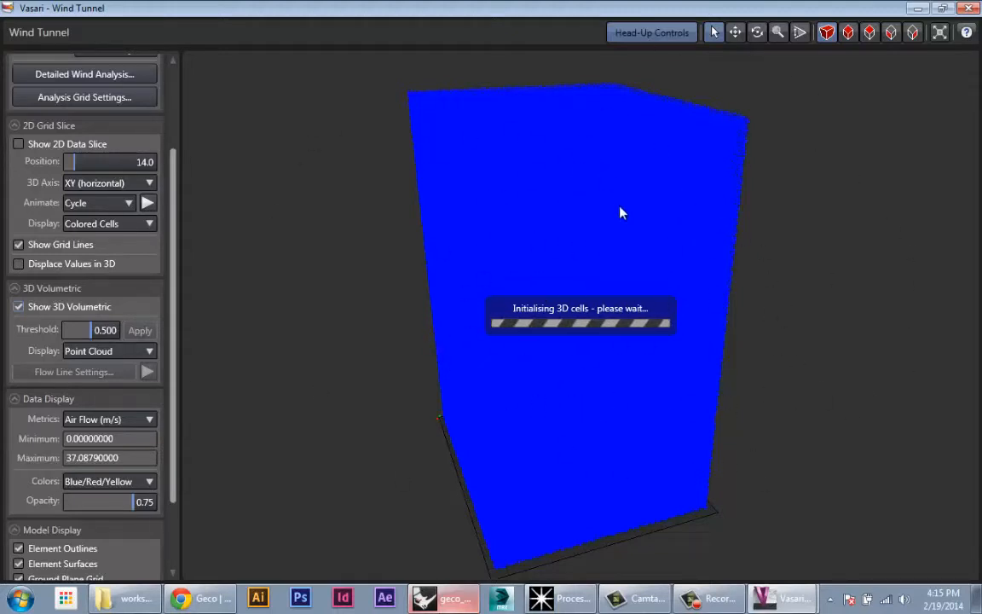
left_click(151, 353)
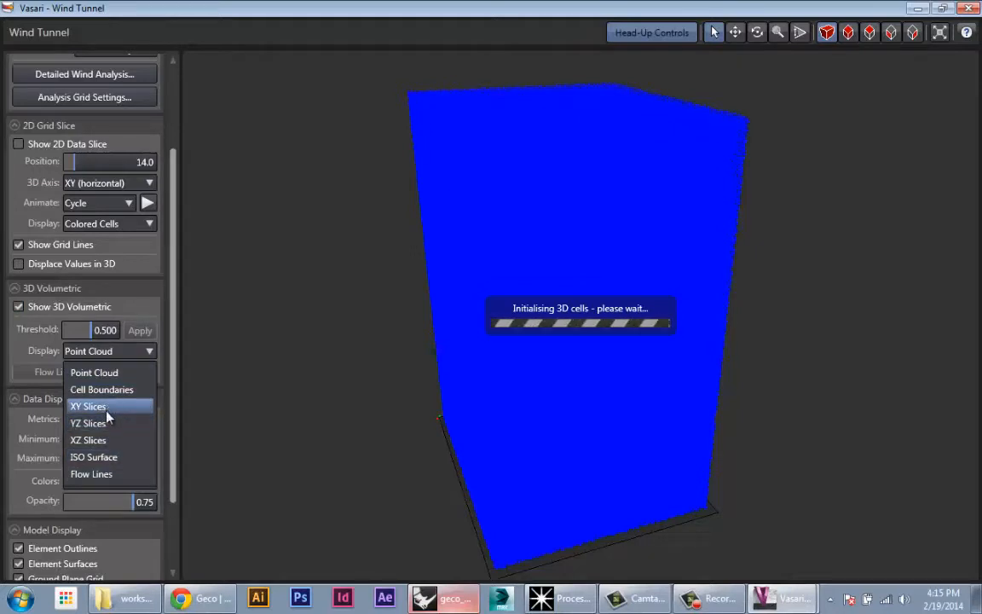
left_click(94, 459)
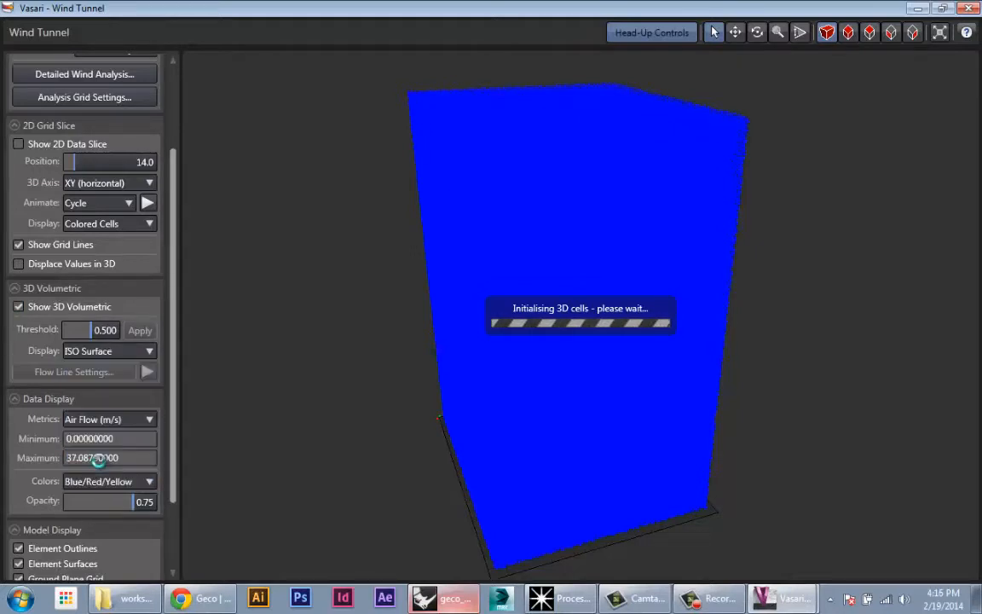
left_click(94, 474)
- Inspect the flow lines beside the tower from several angles and set the wind angle to 135.0
middle_click_drag(522, 445, 388, 531)
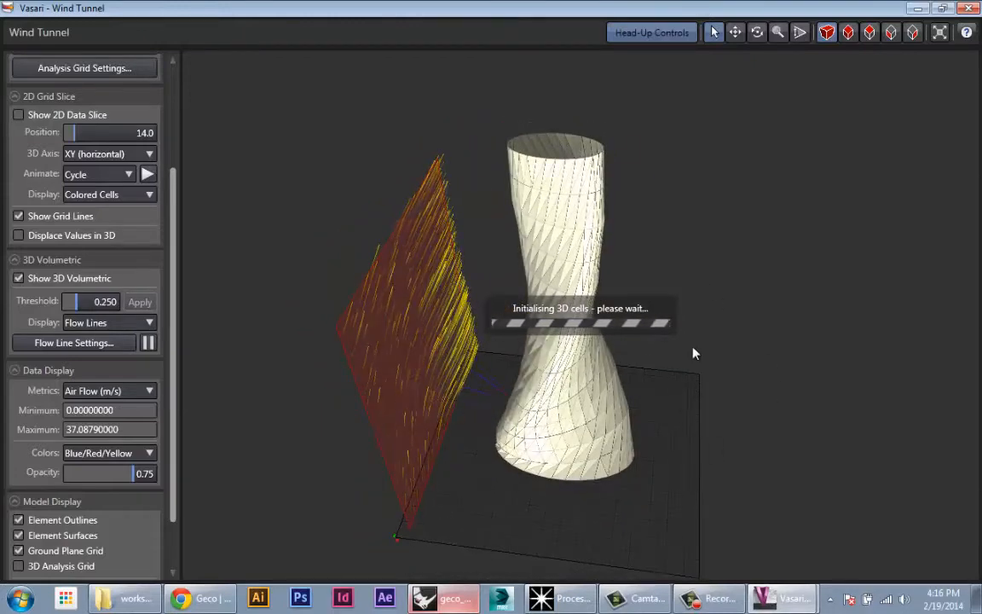
middle_click_drag(609, 410, 332, 408, "shift")
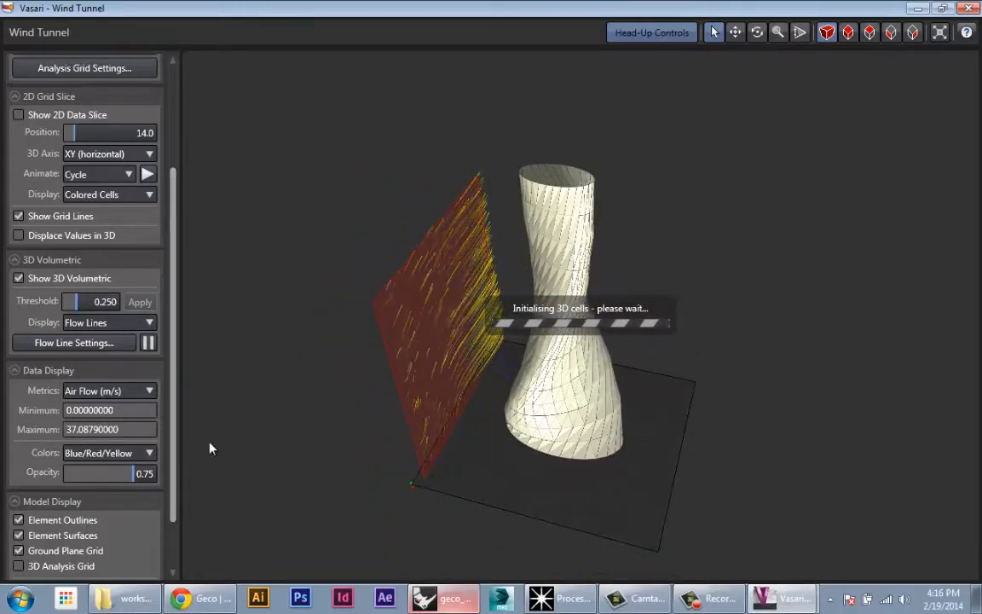
middle_click_drag(211, 447, 416, 347, "shift")
scroll(156, 366, "up", 5)
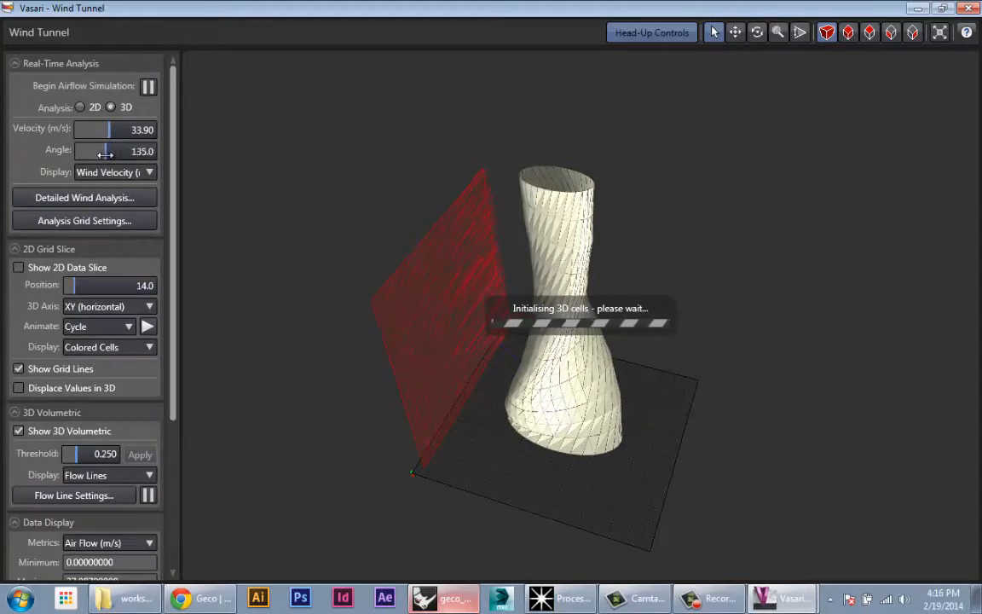
- Review the Flow Lines Settings and close them without applying changes
scroll(102, 213, "down", 5)
left_click(94, 276)
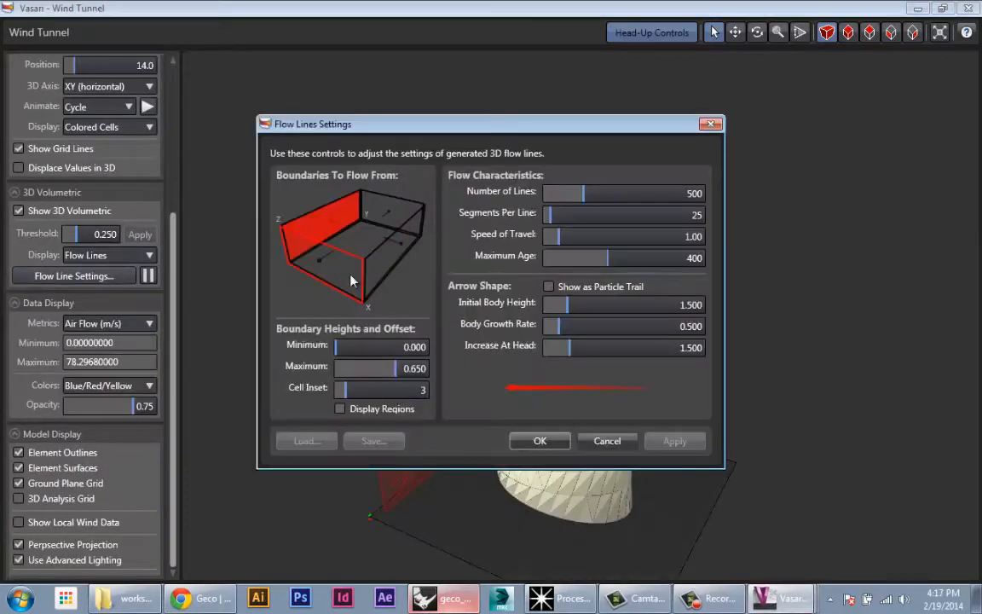
left_click(608, 441)
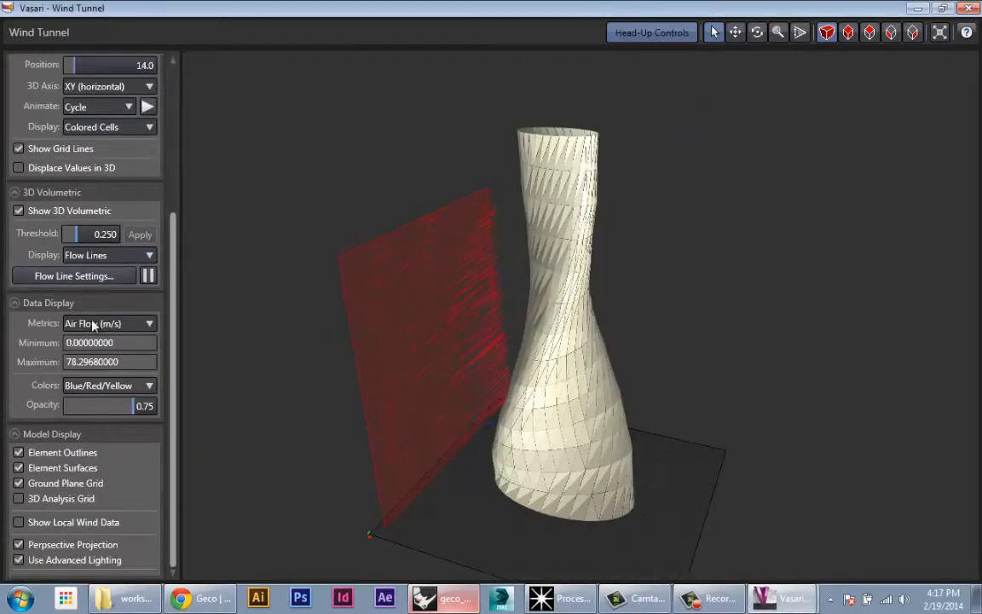
- Make the flow lines start from the boundary face along the X axis, apply the change and inspect the flow around the tower
left_click(81, 276)
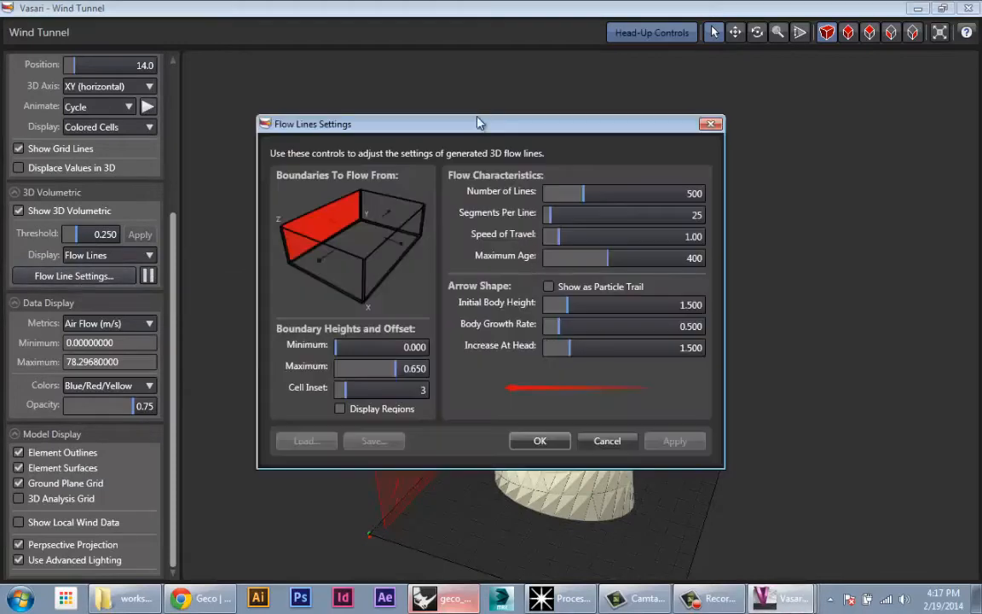
left_click_drag(478, 124, 522, 66)
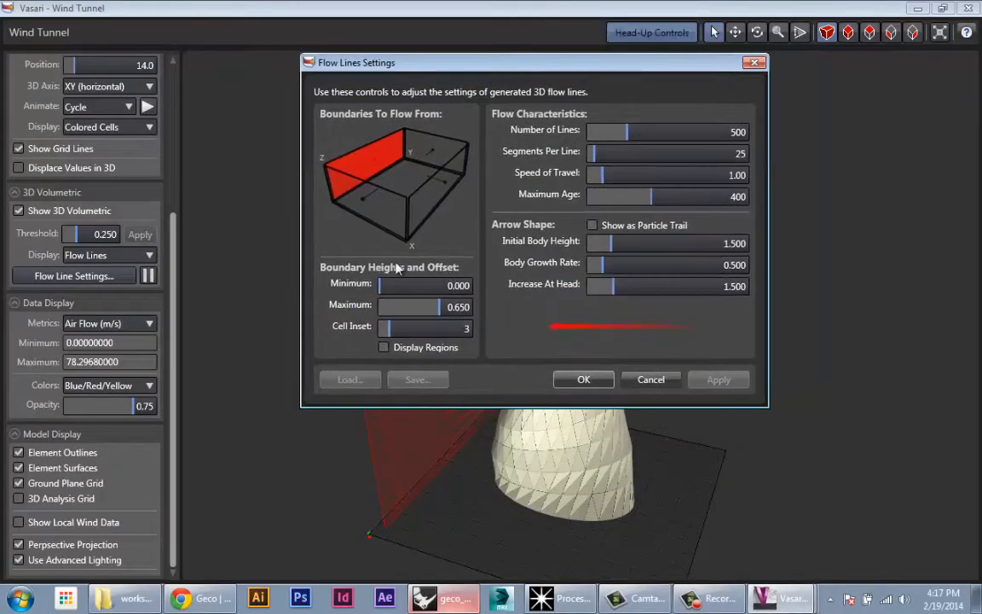
left_click(363, 201)
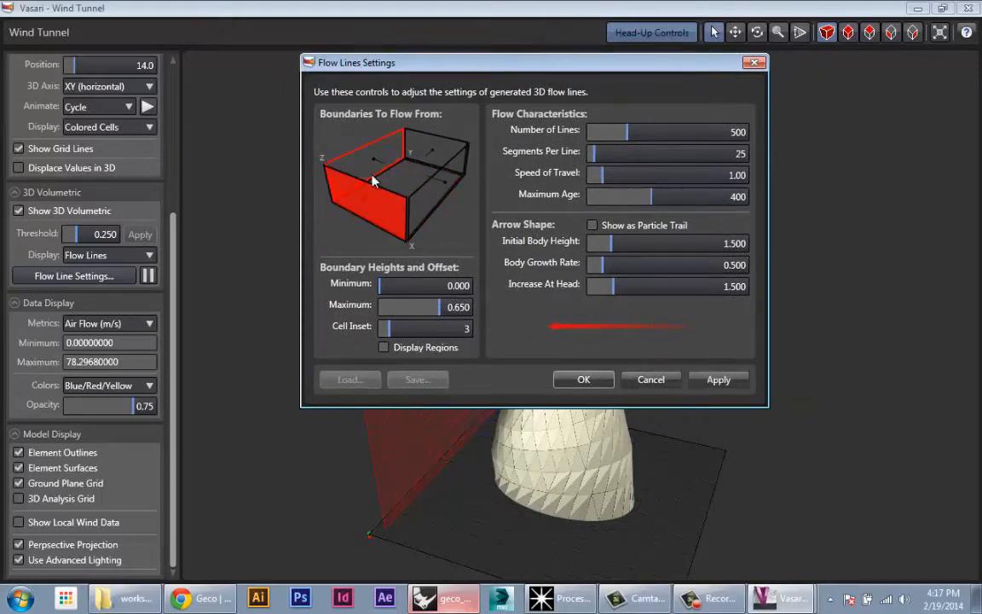
left_click(719, 380)
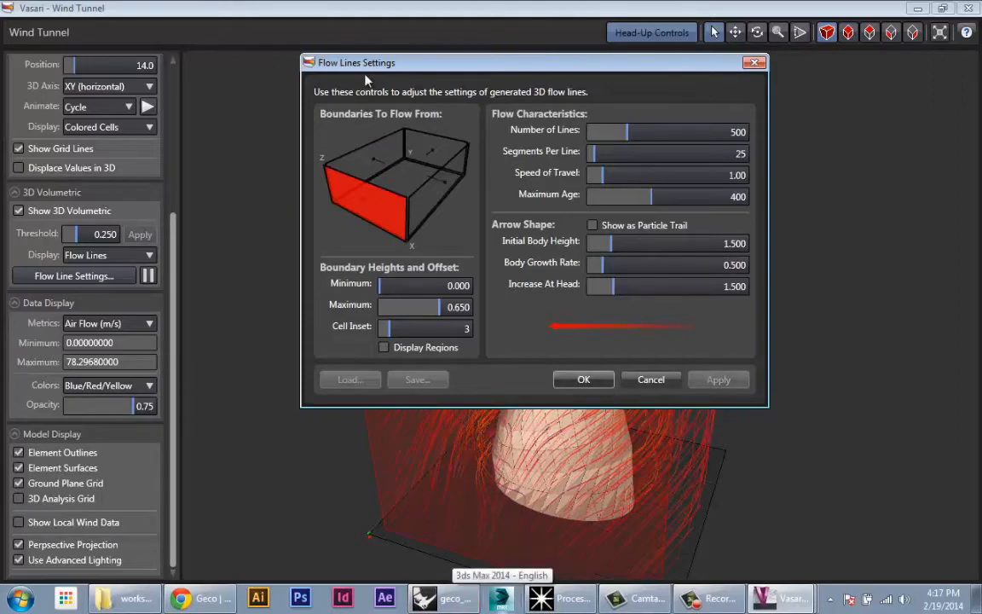
left_click_drag(327, 66, 22, 40)
right_click_drag(681, 419, 656, 603)
left_click_drag(343, 46, 178, 43)
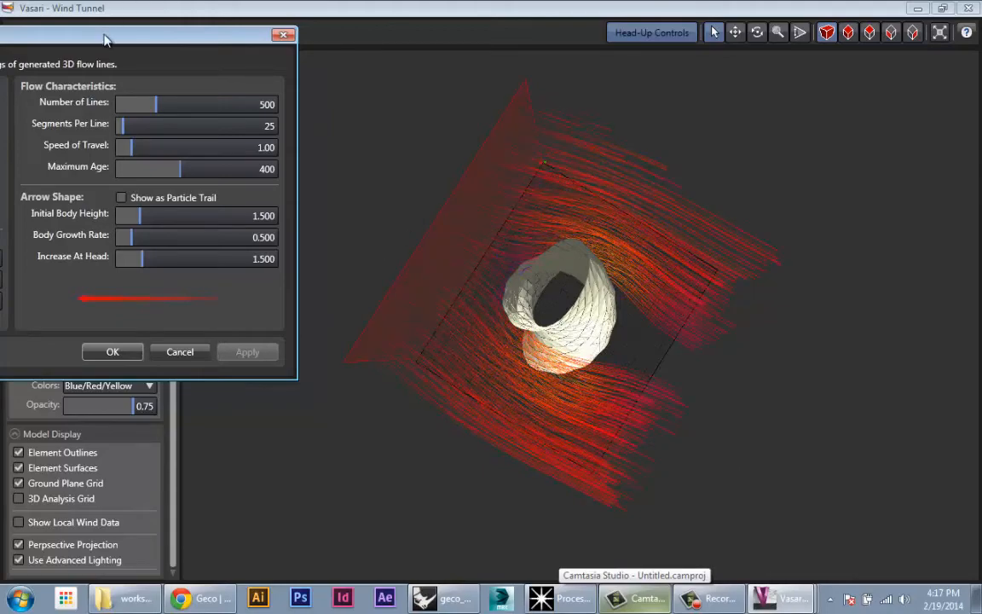
- Set the flow lines' Initial Body Height to 4.600, apply it and examine the arrows near the tower
left_click_drag(105, 39, 296, 87)
left_click_drag(330, 264, 369, 270)
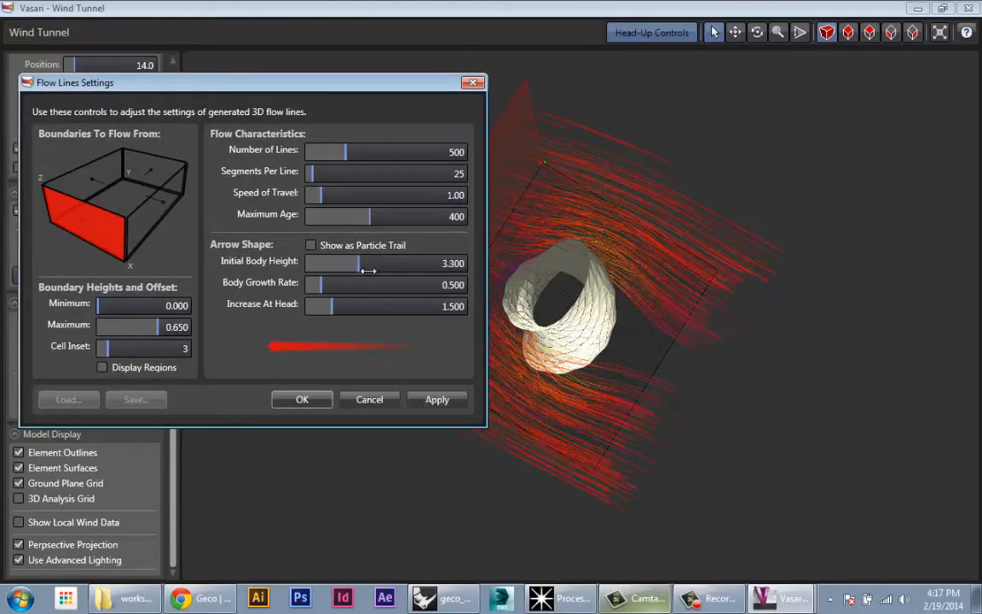
right_click_drag(539, 320, 570, 422)
scroll(569, 432, "up", 6)
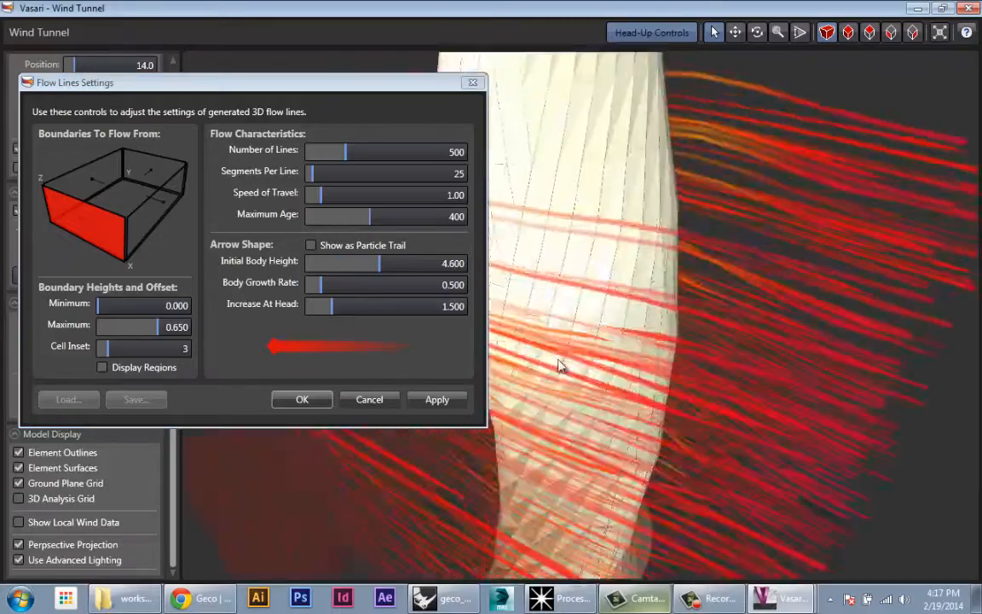
left_click(437, 399)
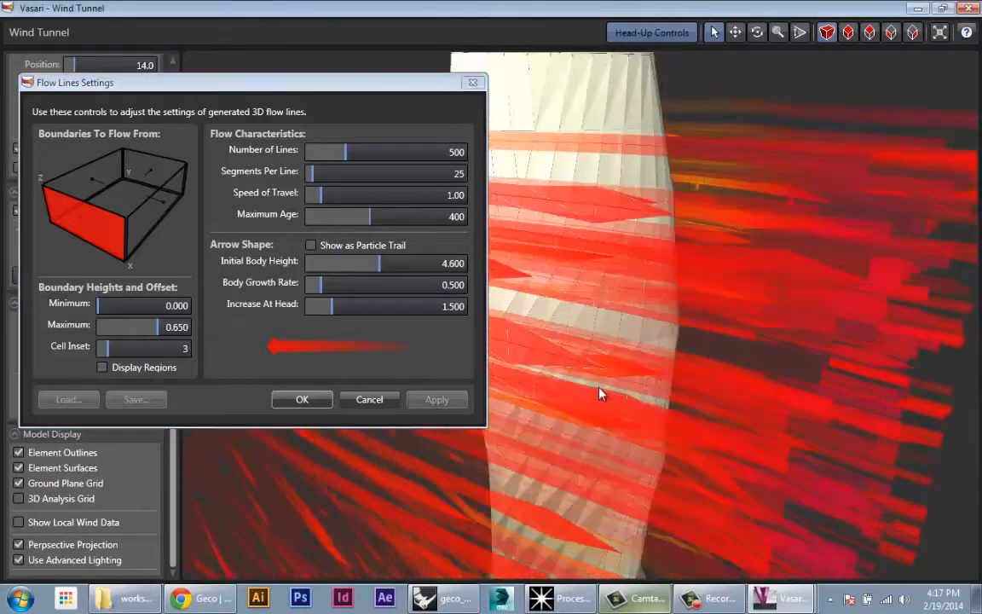
scroll(599, 457, "down", 5)
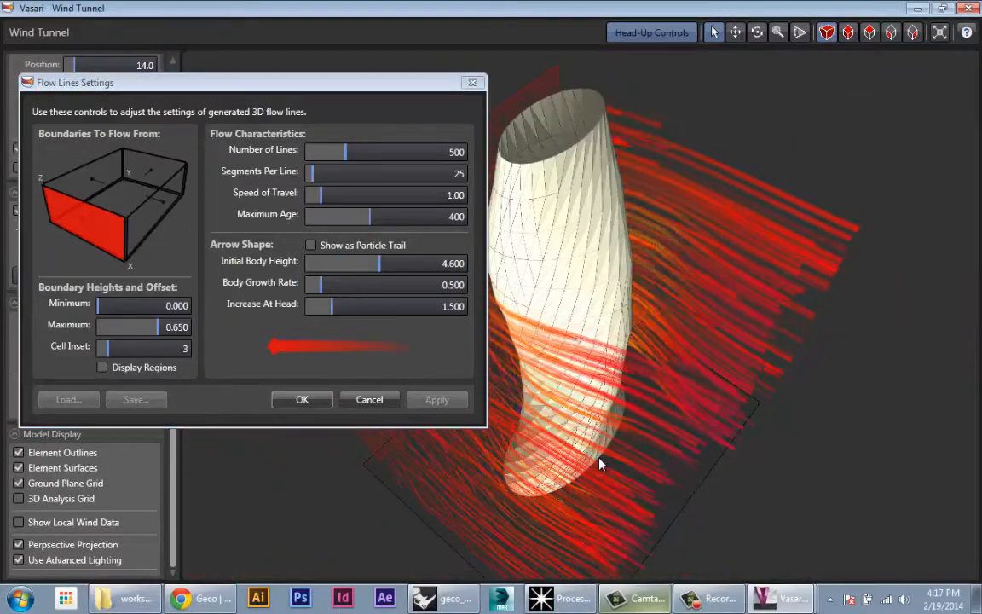
- Move the Flow Lines Settings clear of the tower and raise the minimum boundary height of the flow lines
left_click_drag(331, 85, 925, 196)
mouse_move(580, 440)
right_mouse_down()
mouse_move(530, 408)
mouse_move(791, 232)
mouse_move(563, 444)
right_mouse_up()
scroll(400, 406, "up", 4)
scroll(458, 432, "down", 1)
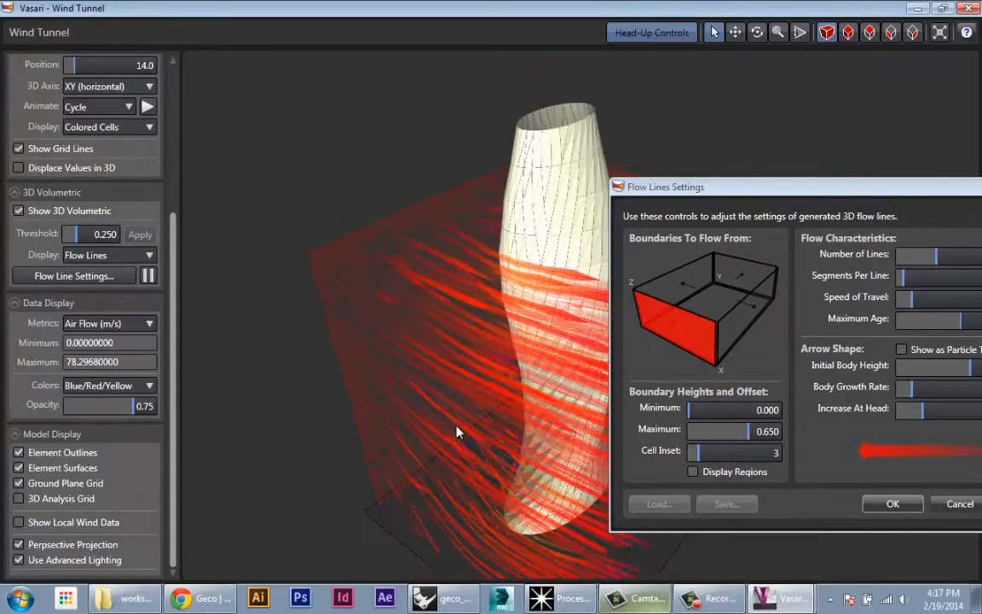
left_click(725, 186)
left_click_drag(724, 187, 700, 89)
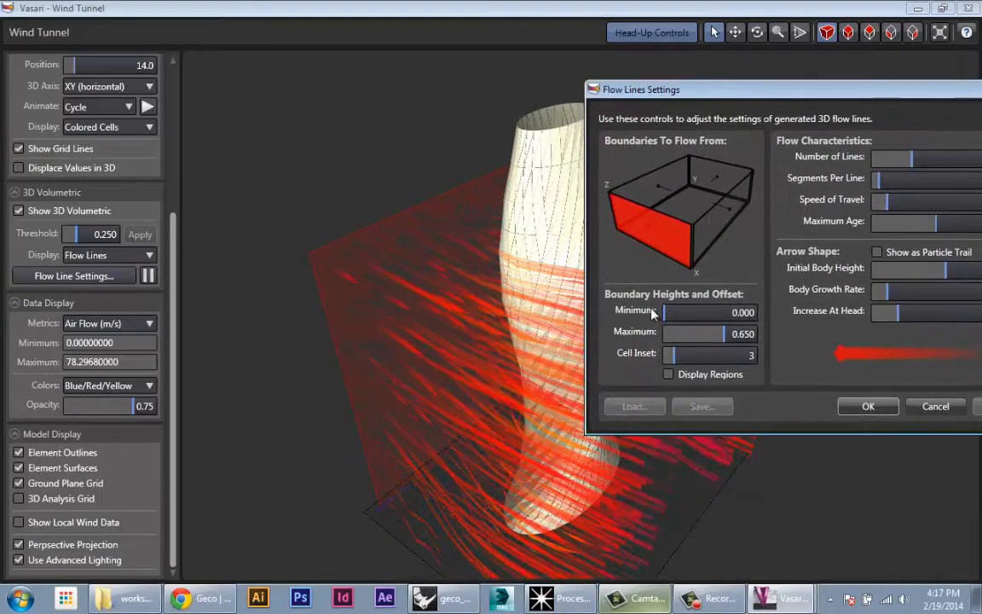
left_click_drag(666, 312, 716, 313)
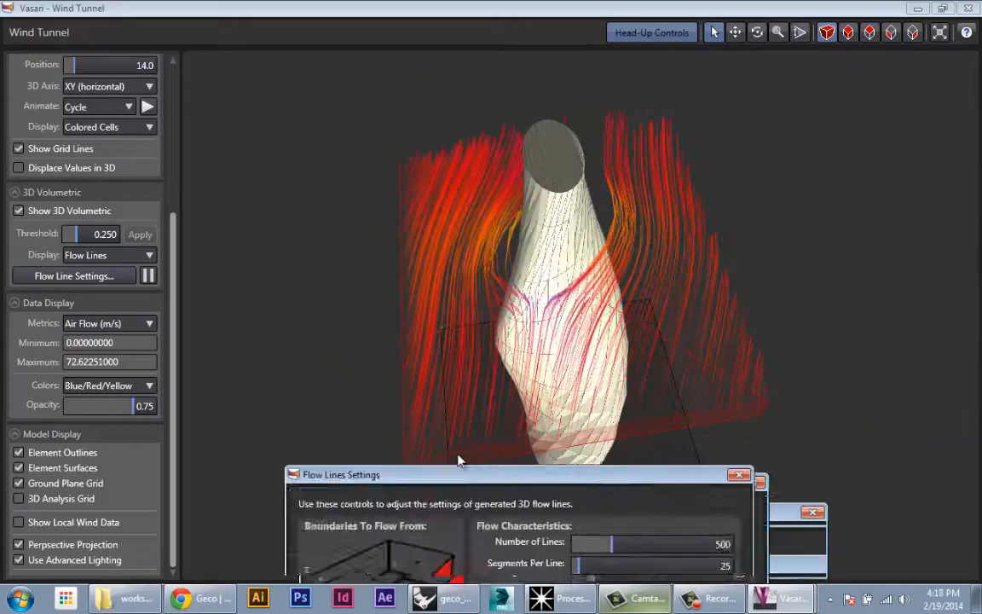
- Set Segments Per Line to 185 and Maximum Age to 855, applying them and viewing the flow lines around the tower
left_click_drag(539, 474, 220, 352)
right_click_drag(745, 279, 350, 343)
left_click_drag(350, 343, 196, 171)
left_click_drag(109, 269, 157, 270)
left_click(231, 494)
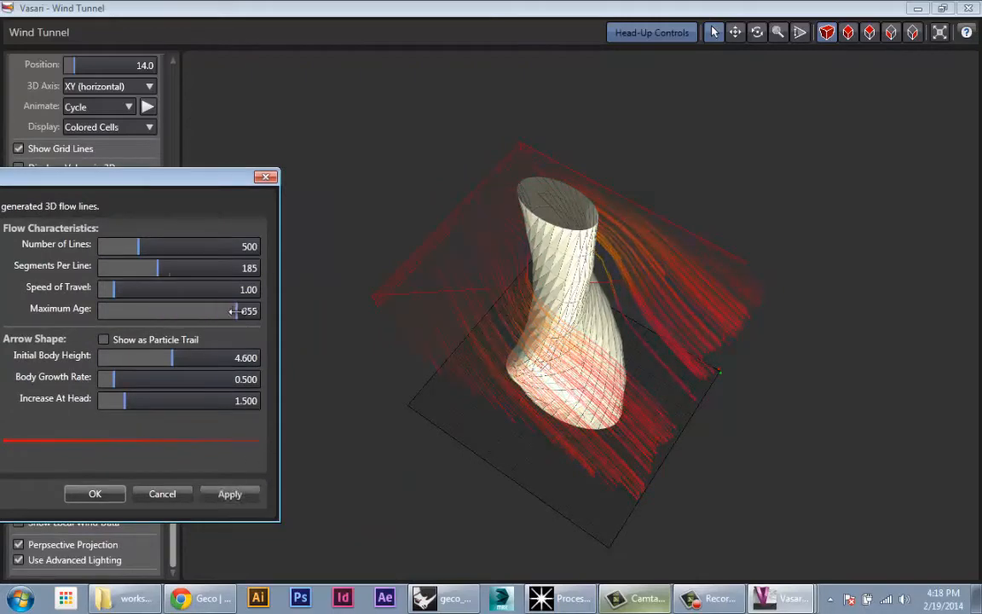
left_click(223, 496)
middle_click_drag(539, 351, 566, 341)
scroll(567, 340, "up", 4)
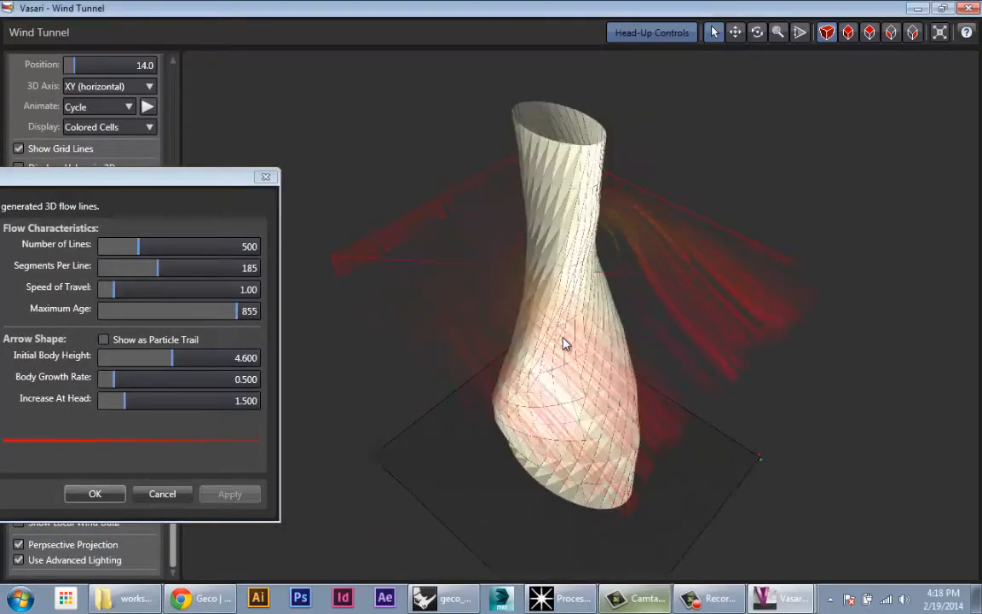
scroll(572, 321, "down", 2)
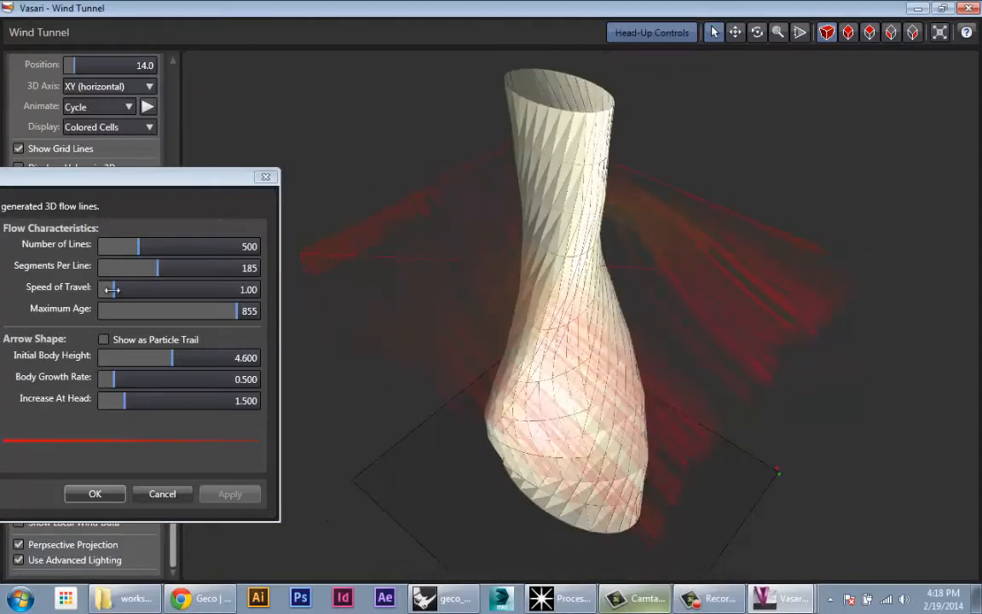
- Apply a Speed of Travel of 1.65 with 85 Segments Per Line, and lower the flow lines' Maximum Age
left_click_drag(112, 290, 127, 293)
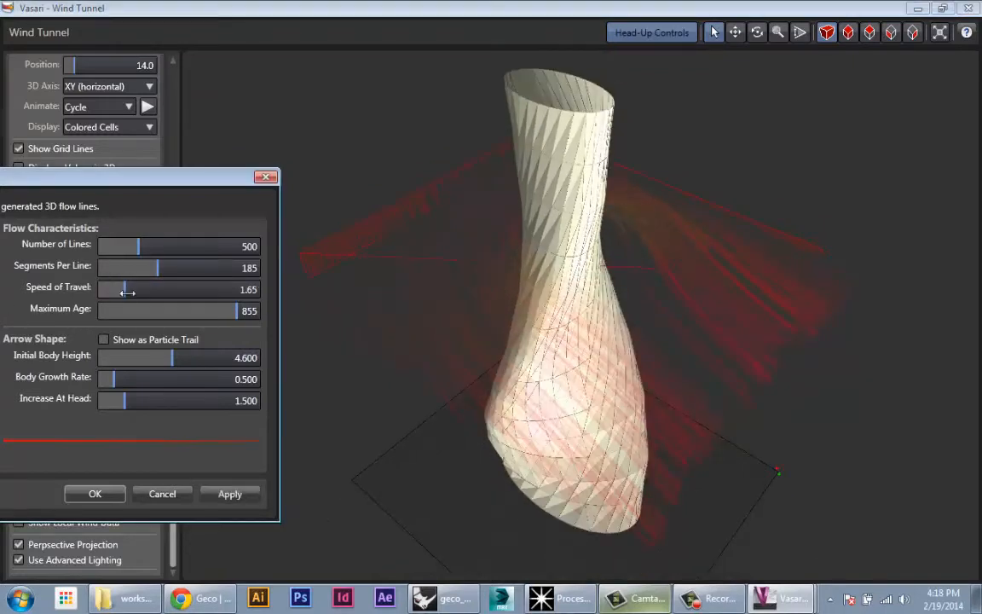
left_click(225, 498)
middle_click_drag(711, 365, 354, 316)
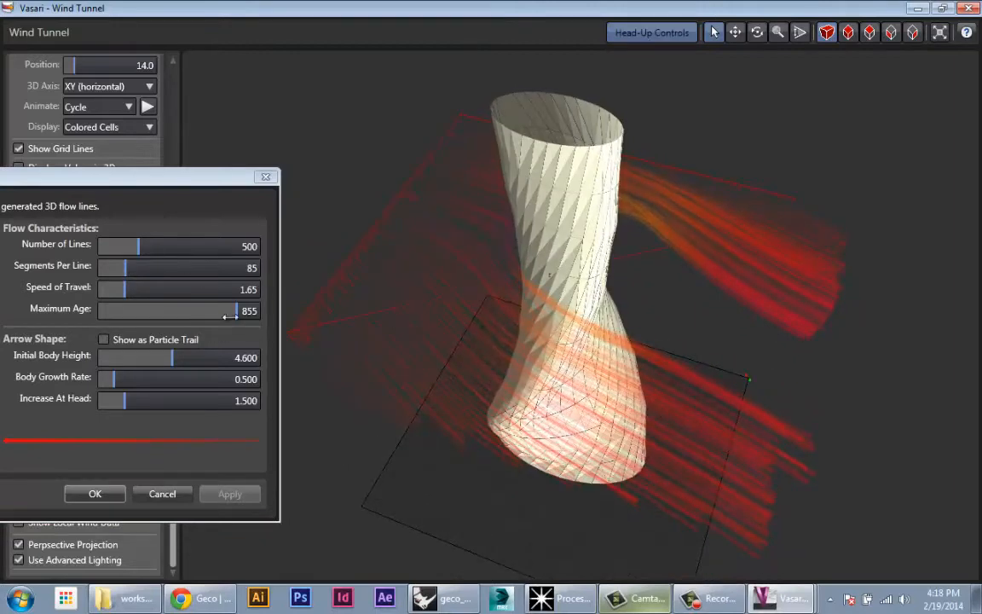
left_click_drag(229, 315, 147, 314)
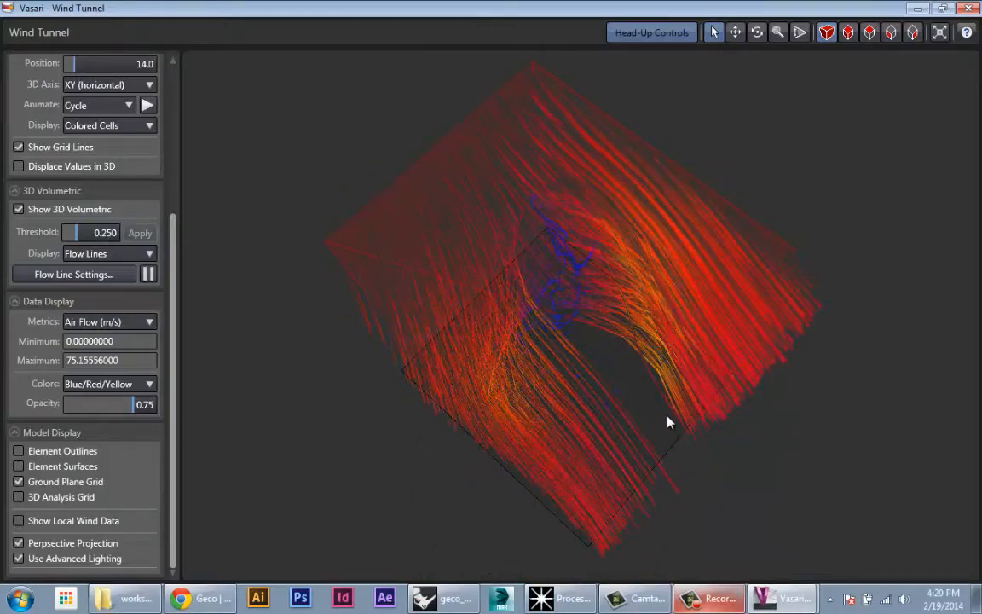
- Close the Wind Tunnel and select the tower mass in the 3D view
middle_click_drag(667, 416, 662, 401, "shift")
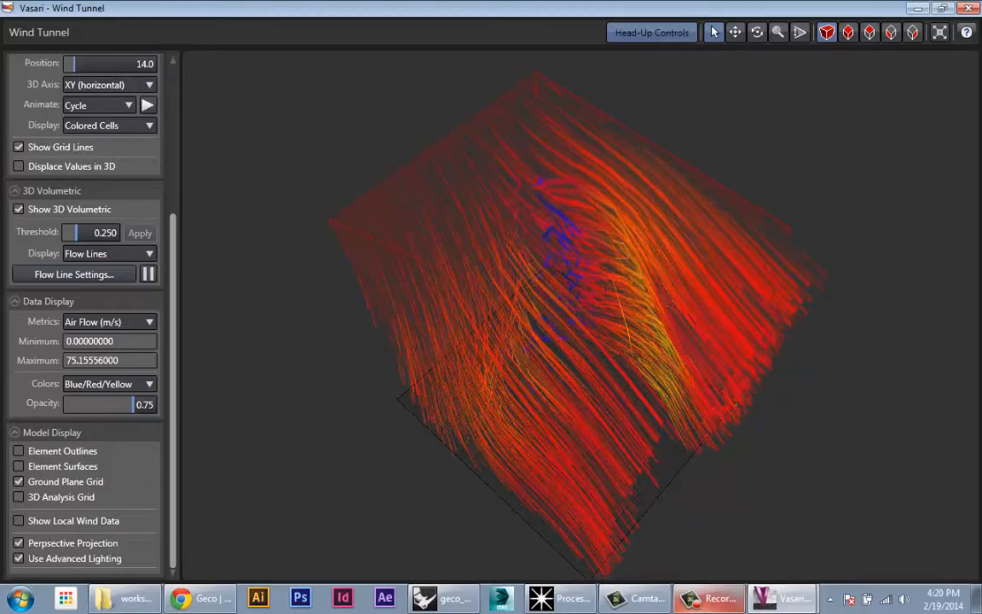
left_click(972, 10)
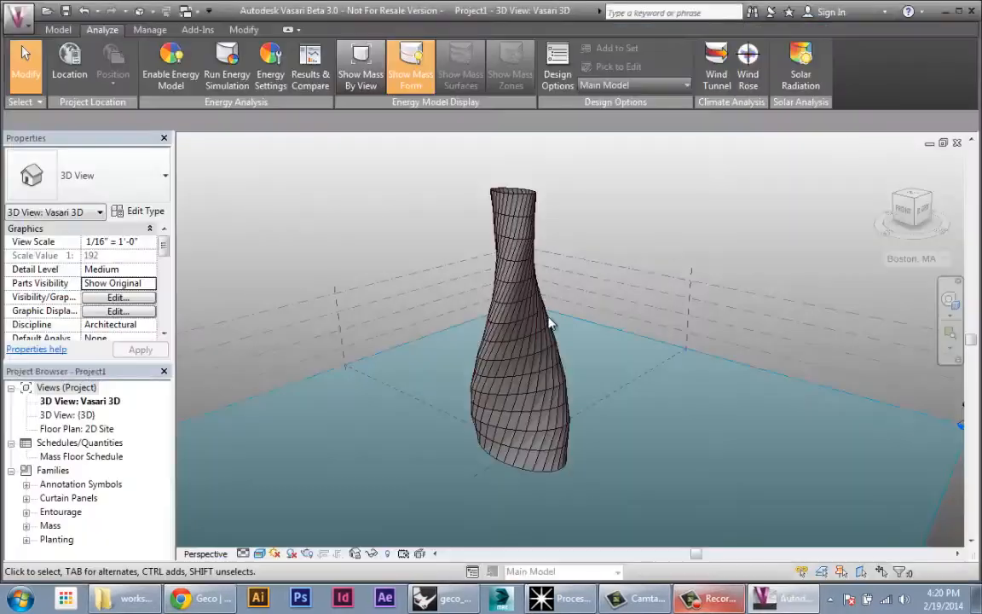
left_click(392, 294)
right_click(434, 176)
key("Escape")
middle_click_drag(713, 232, 647, 243)
key("super")
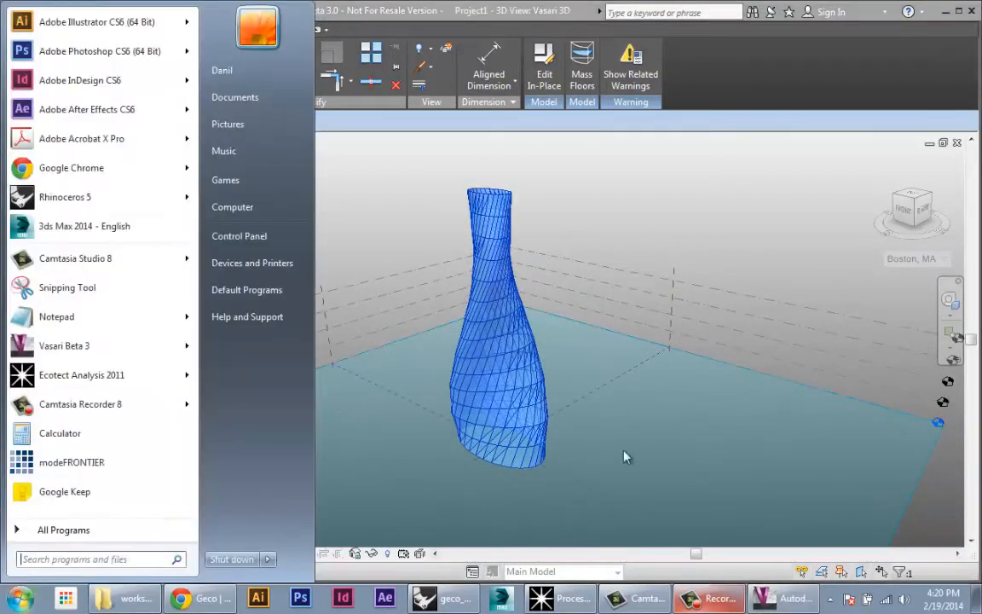
key("super")
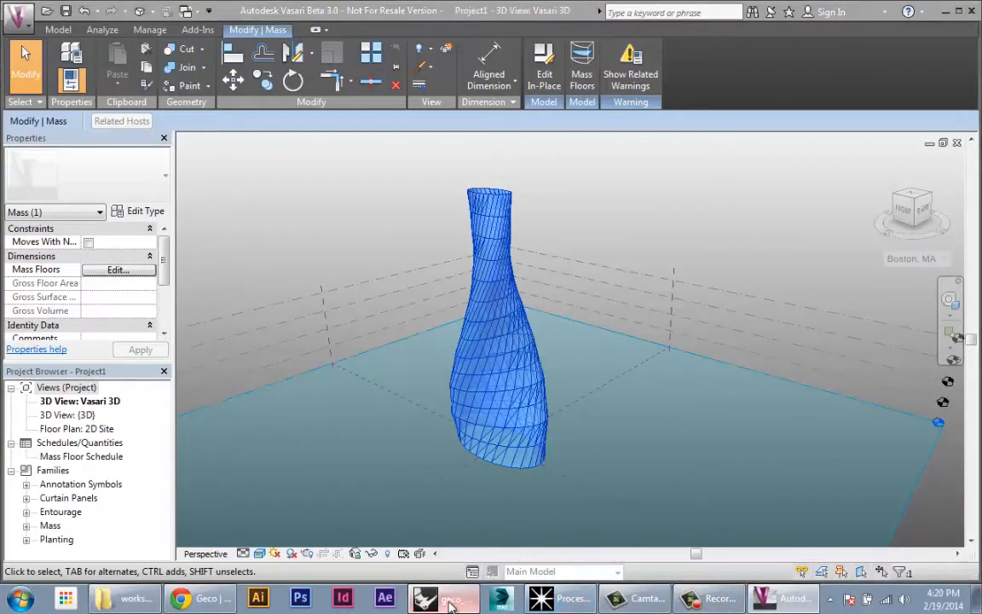
- Switch to Rhino and delete the previously baked tower mesh from the Perspective view
left_click(452, 602)
right_click_drag(354, 347, 368, 382)
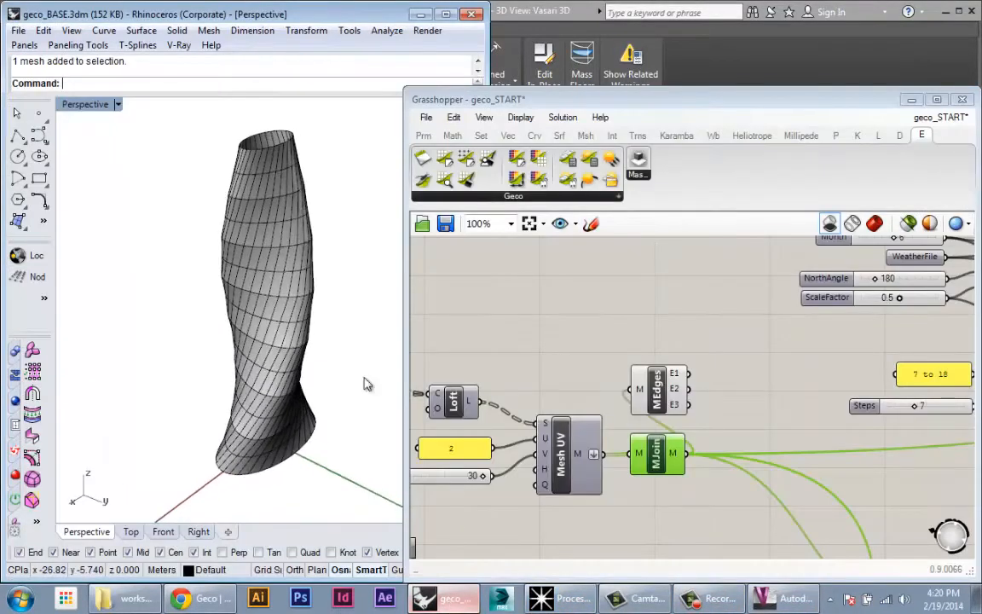
right_click_drag(694, 390, 463, 189)
scroll(535, 559, "down", 4)
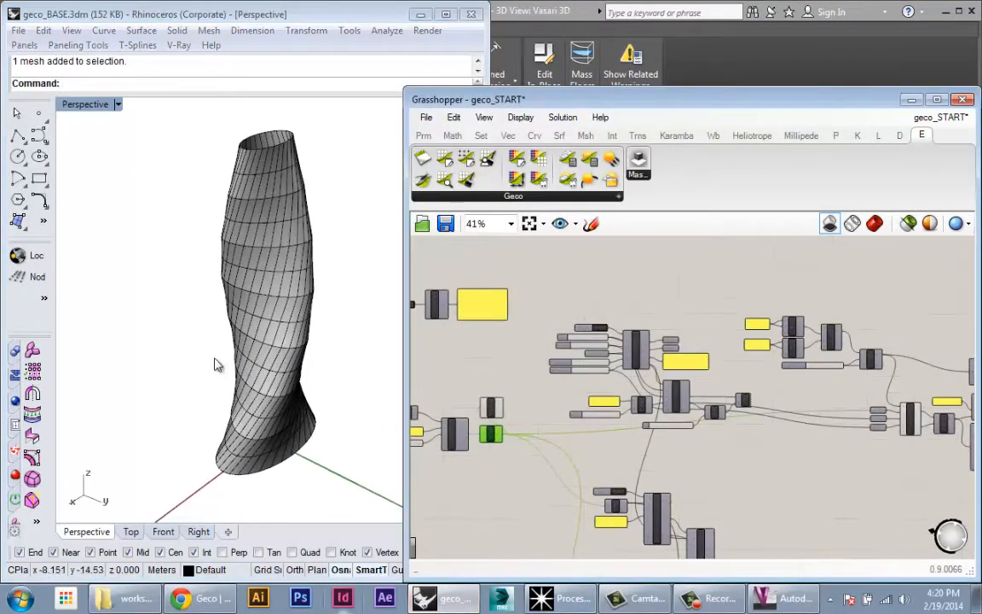
left_click(273, 339)
key("BackSpace")
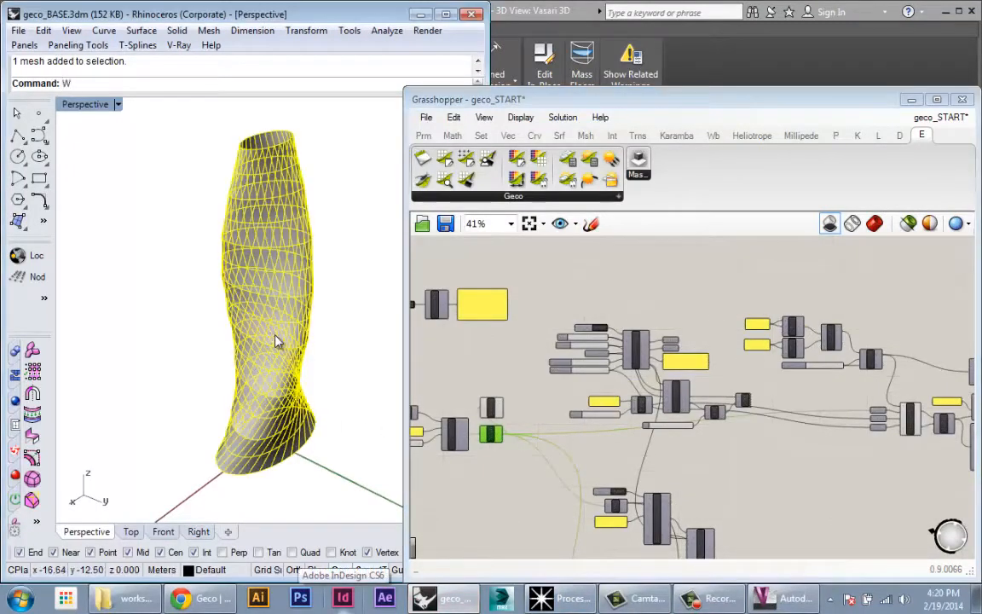
key("Delete")
- Toggle the preview of the Mesh parameter fed by Dispatch in Grasshopper and bake its perforated tower panels into Rhino
scroll(557, 341, "up", 3)
right_click_drag(622, 432, 623, 196)
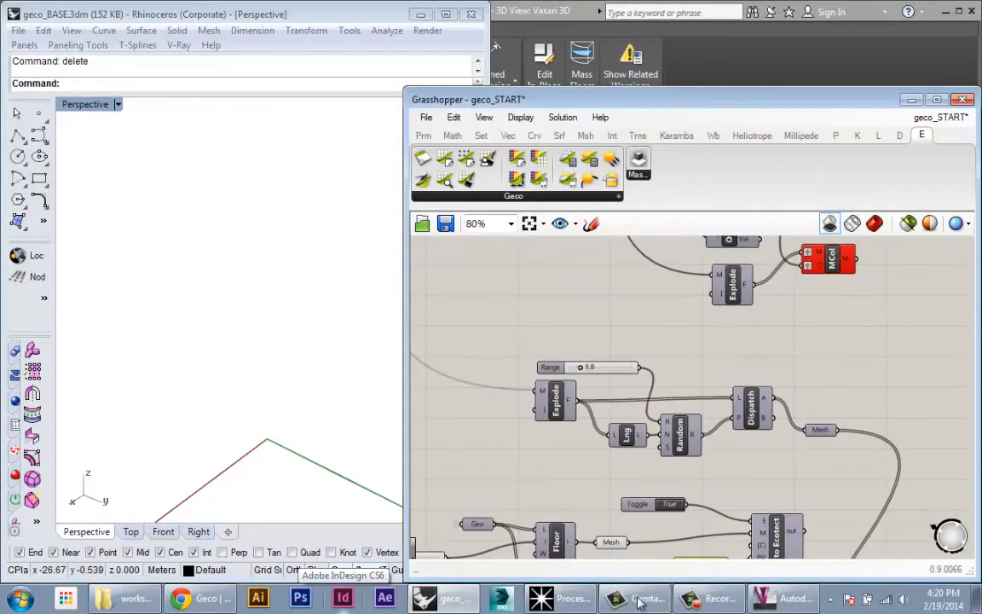
right_click(817, 434)
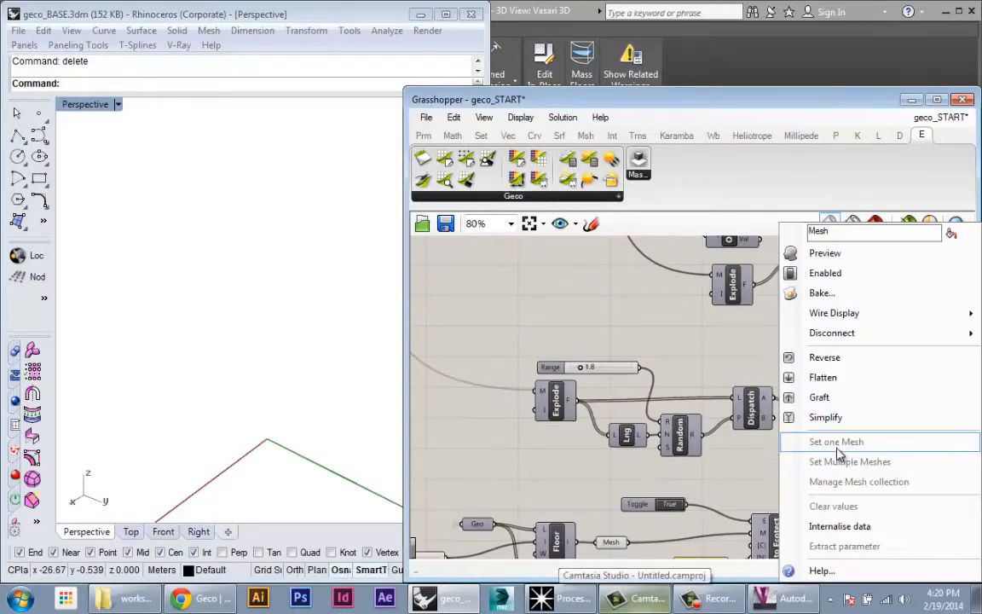
left_click(825, 254)
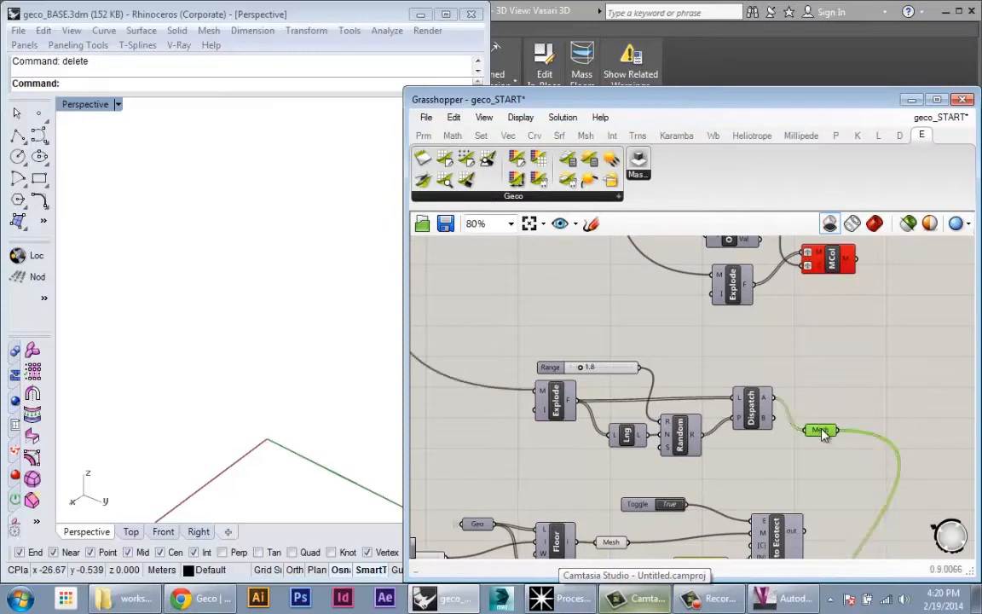
middle_click(859, 368)
right_click_drag(230, 338, 263, 334)
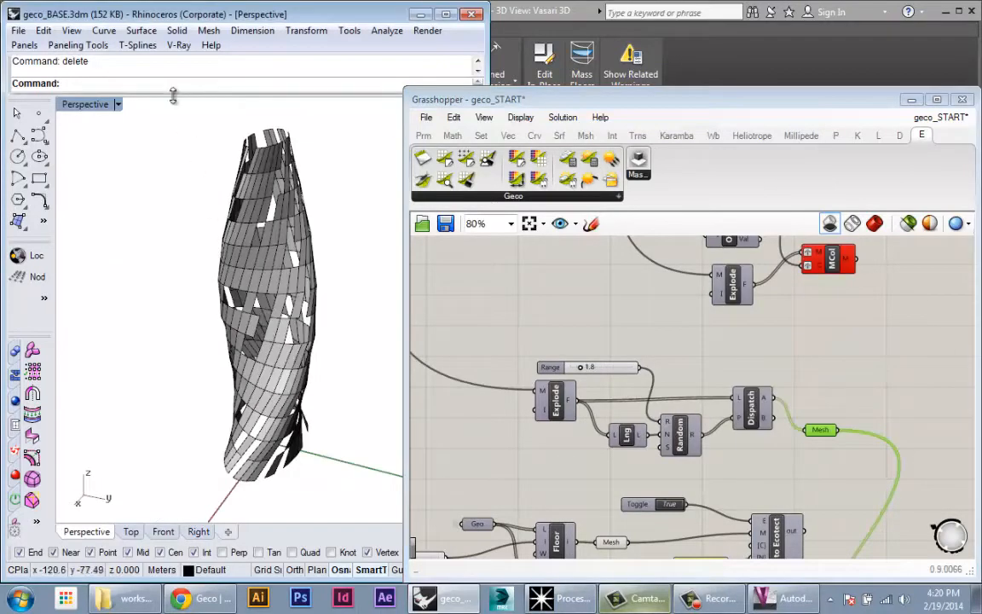
- Select all the baked panels and export them as export.dwg in the workshop 3 folder with the Default export scheme
key("ctrl+a")
left_click(17, 31)
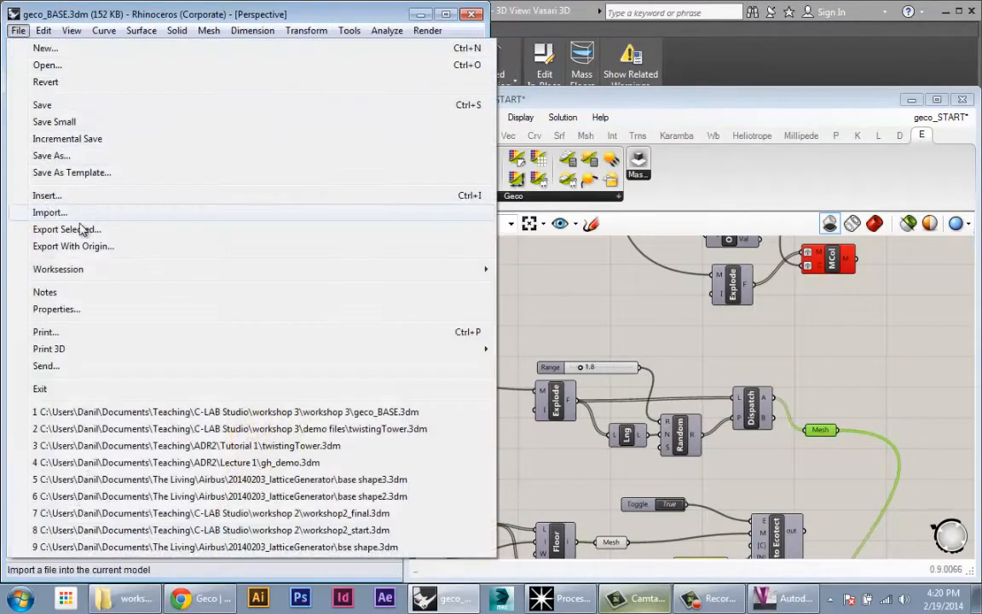
left_click(69, 229)
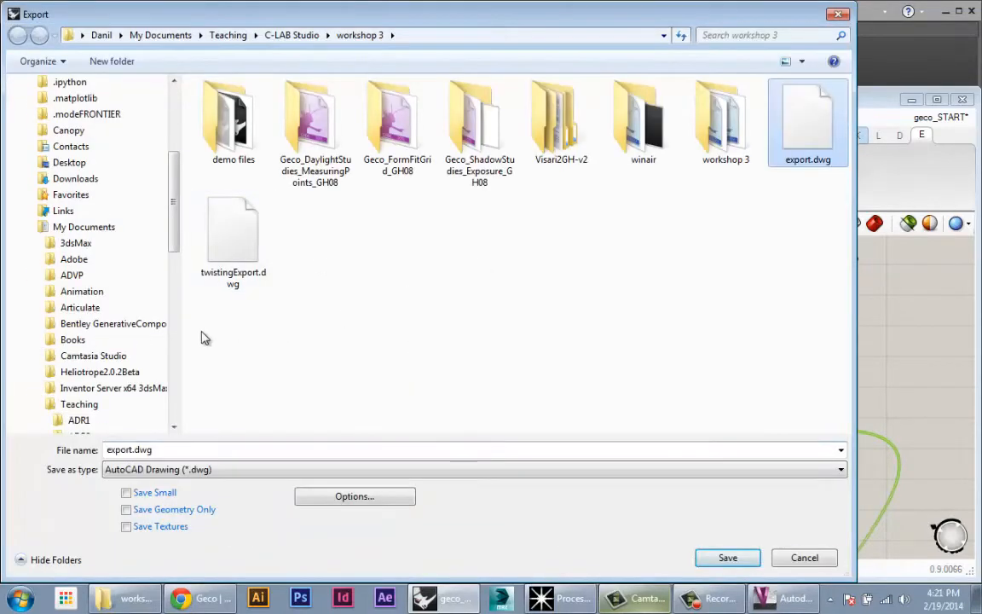
left_click(728, 559)
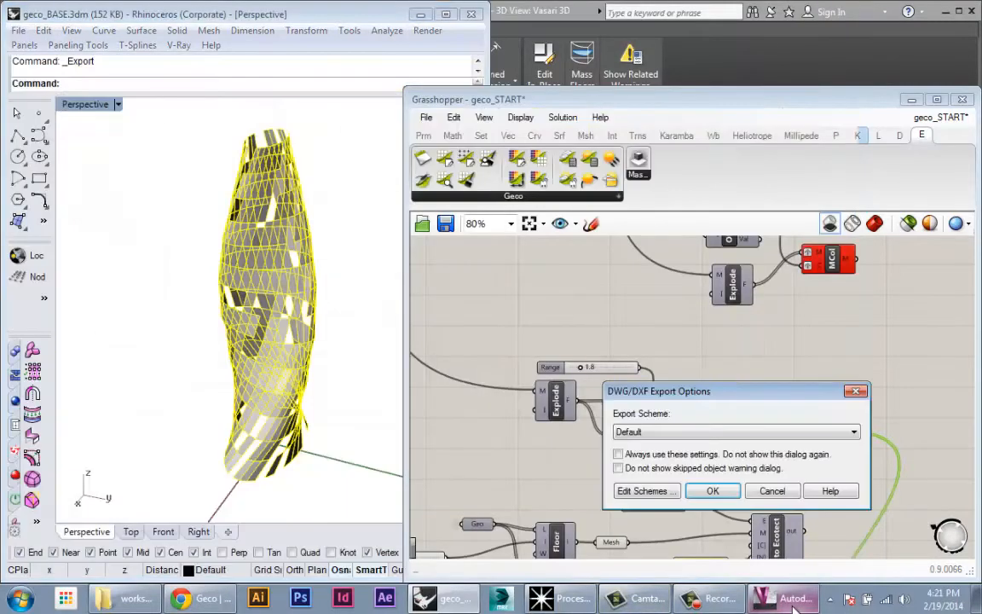
left_click(721, 496)
- Switch to Vasari, delete the selected solid tower mass and start creating a new in-place mass
left_click(778, 603)
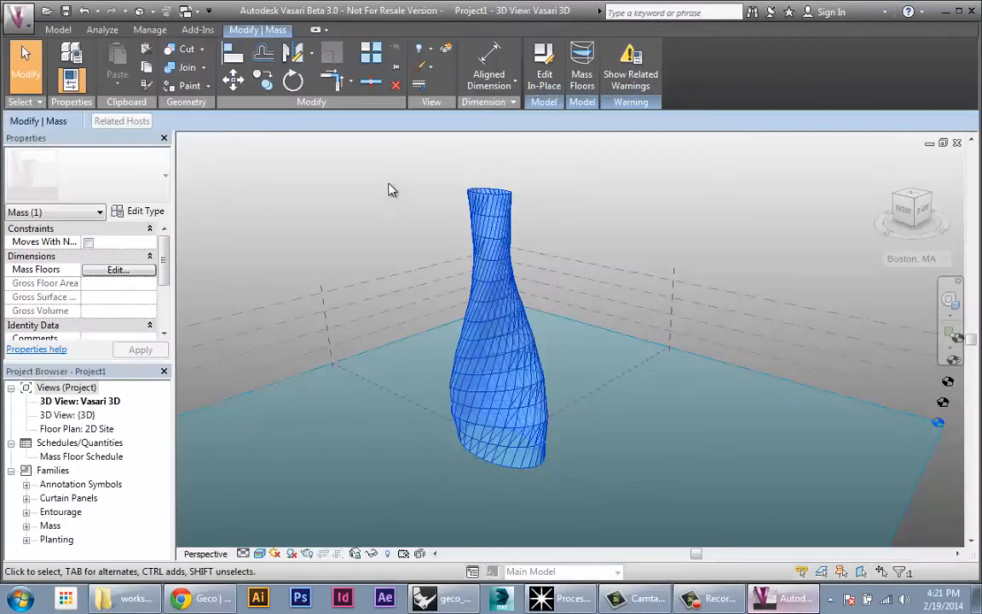
key("Delete")
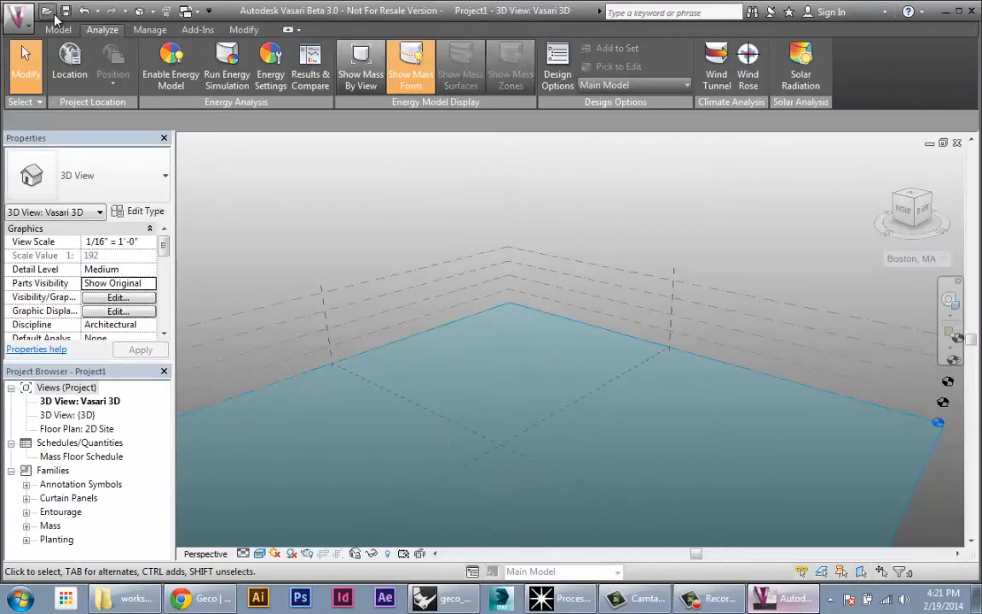
left_click(58, 30)
left_click(196, 71)
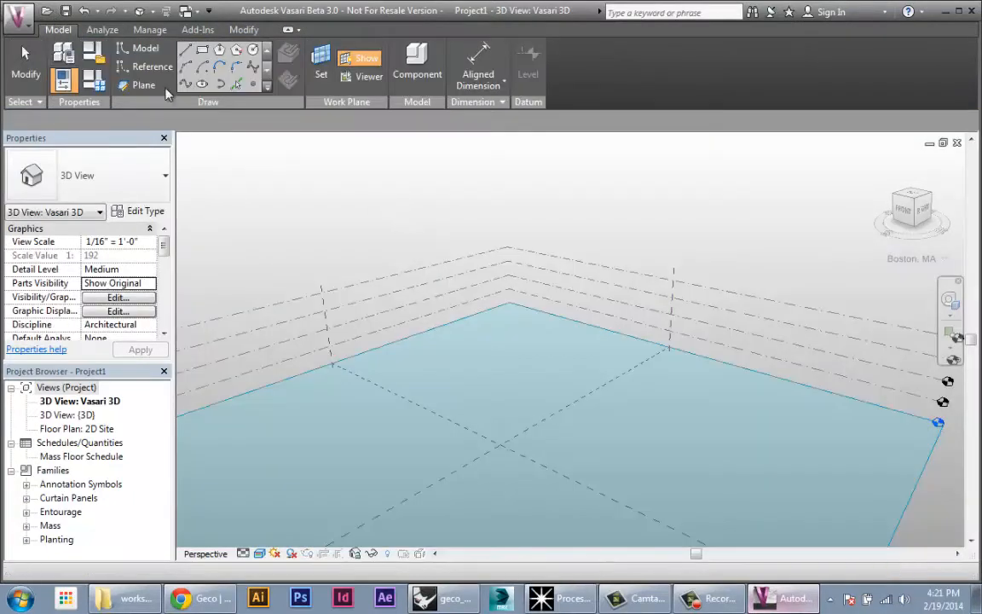
- Import the exported perforated tower as CAD from the workshop 3 folder and finish the mass
left_click(18, 17)
mouse_move(64, 232)
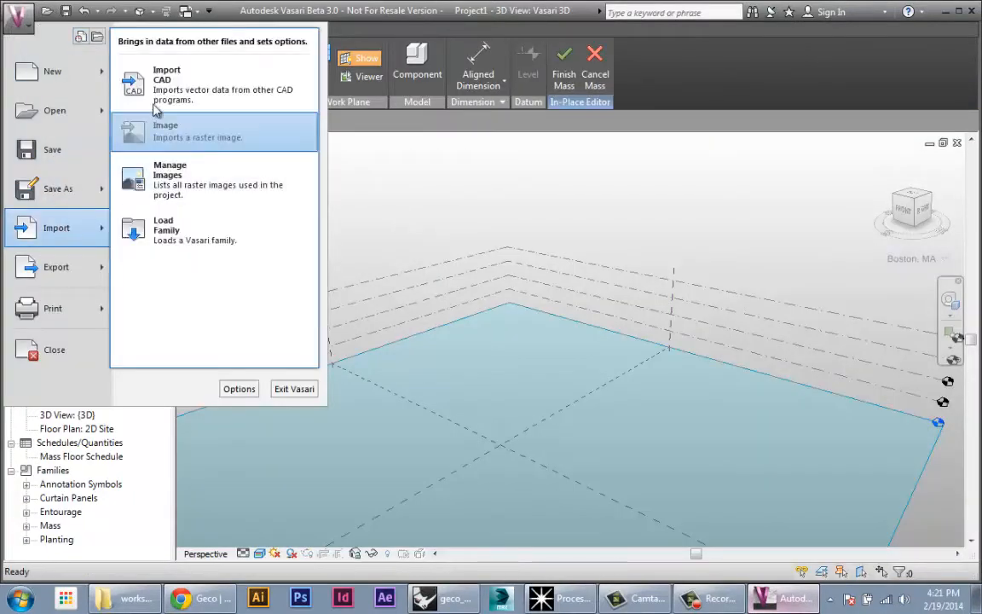
left_click(167, 81)
double_click(247, 252)
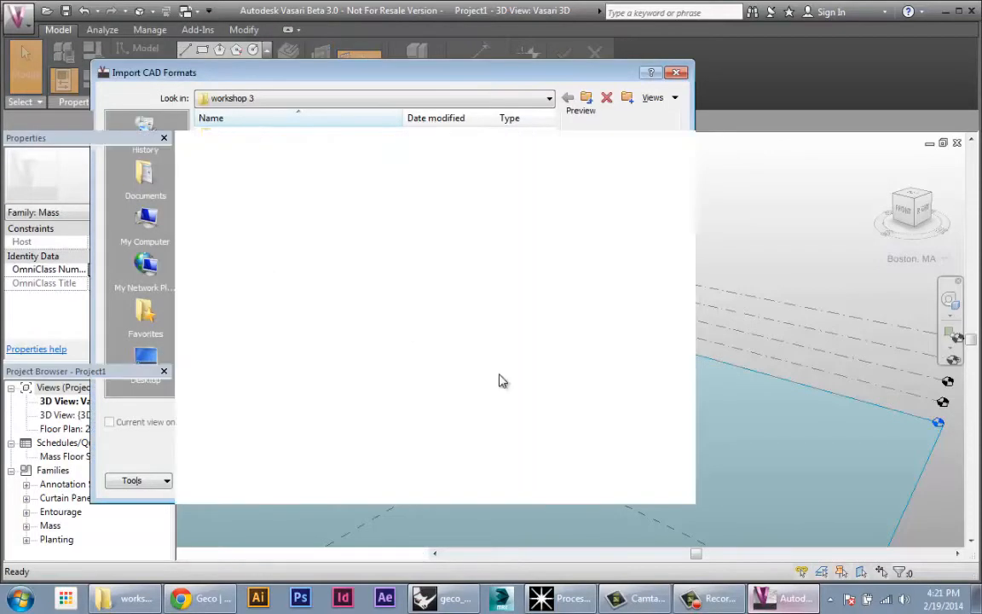
right_click(577, 337)
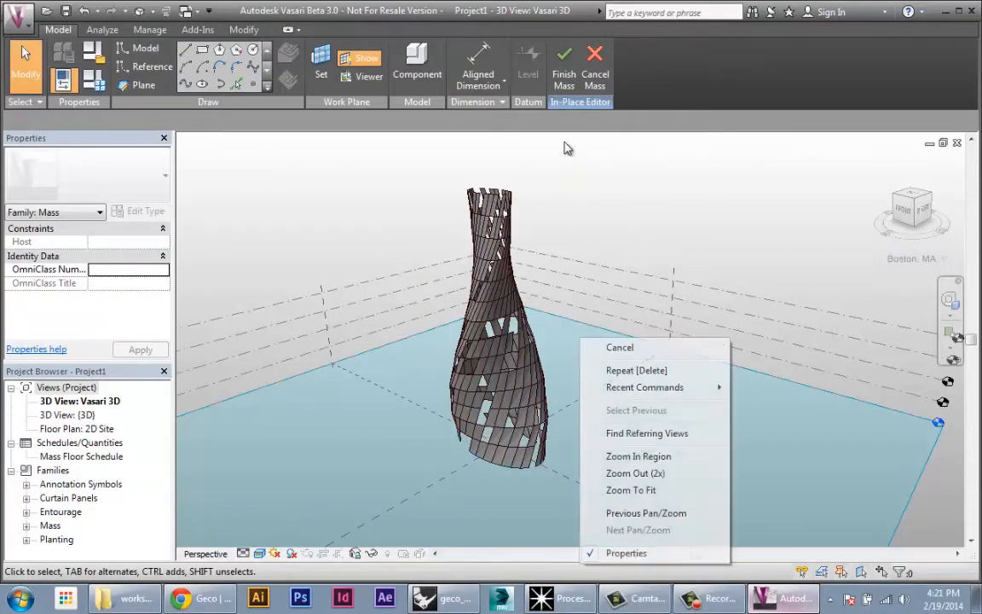
left_click(564, 69)
left_click(970, 509)
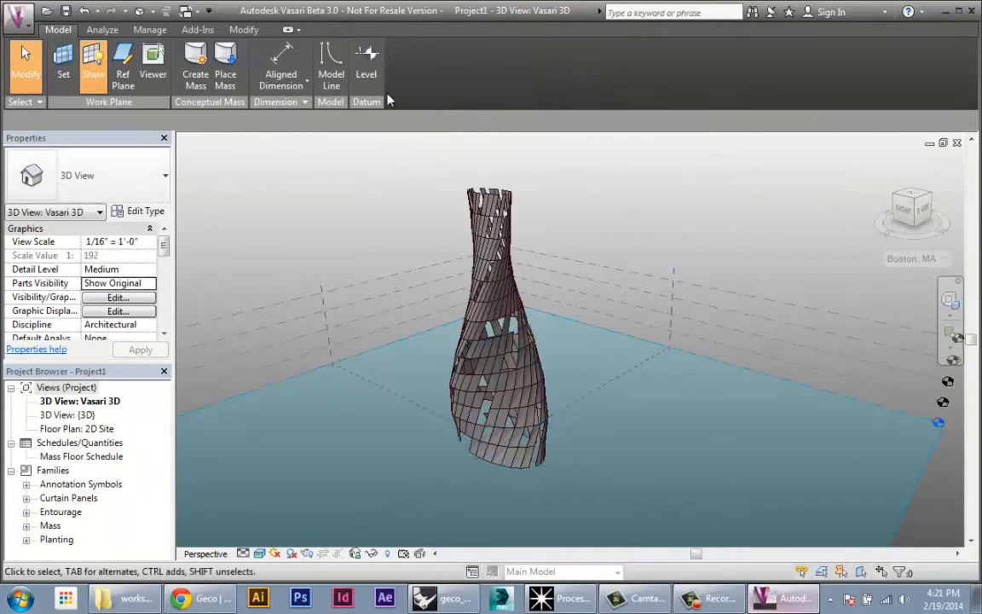
- Open the Wind Tunnel analysis for the perforated tower mass
left_click(102, 30)
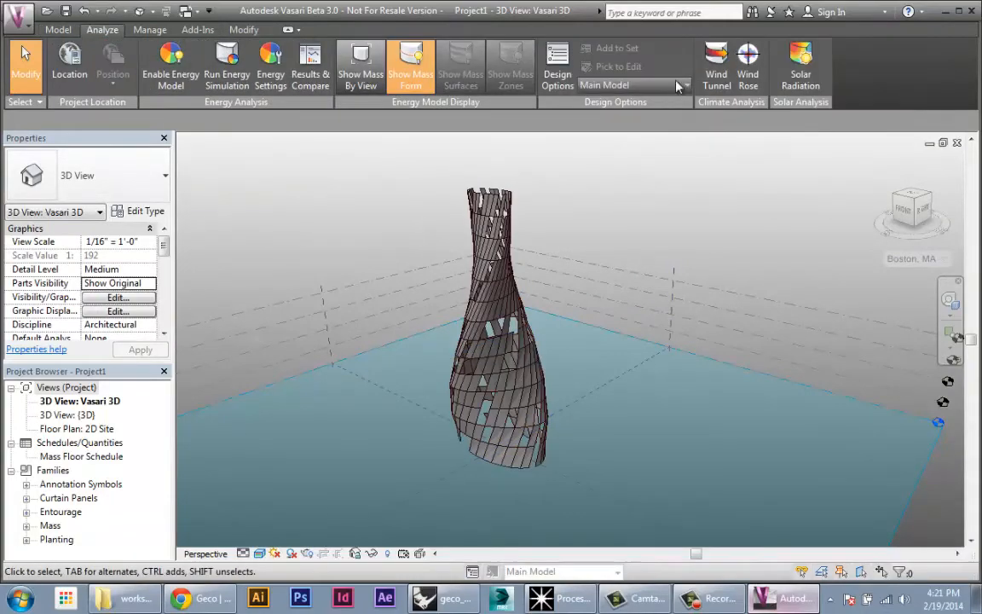
left_click(717, 75)
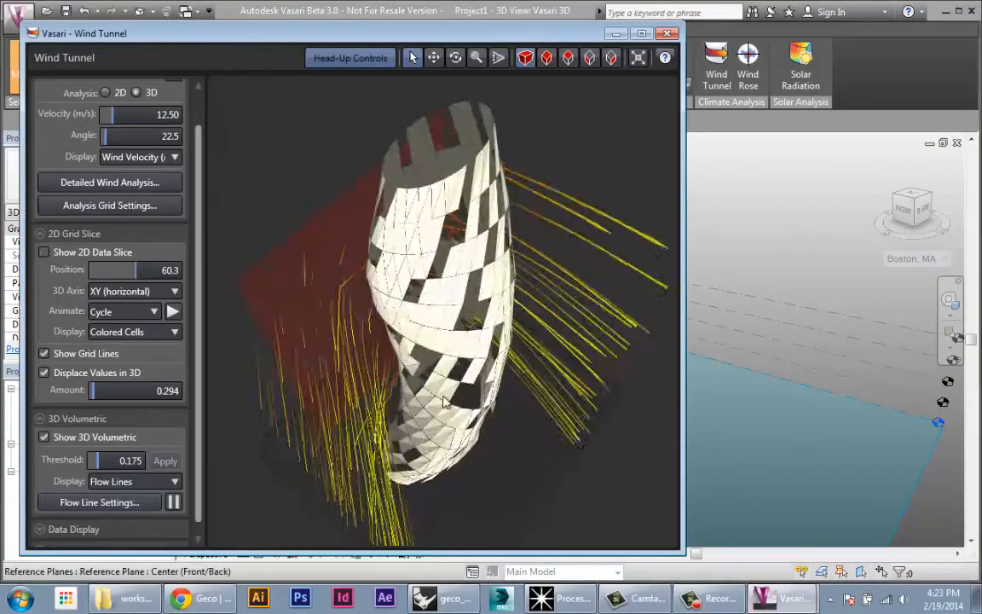
middle_click_drag(443, 402, 449, 465)
- Set the 3D flow lines to 1800 lines with a maximum age of 100 and apply the settings
left_click(100, 502)
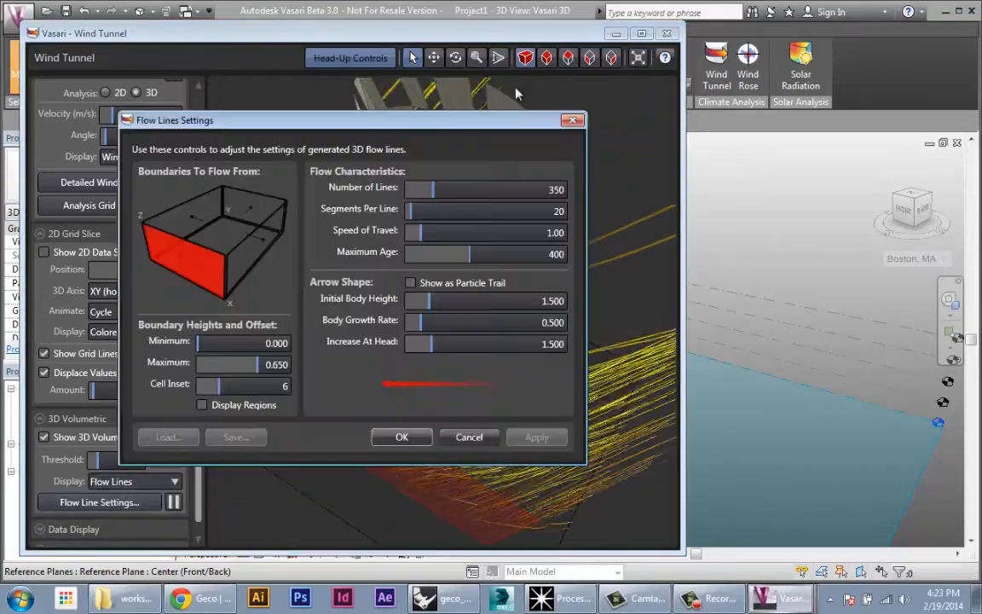
left_click_drag(473, 191, 552, 193)
left_click_drag(470, 254, 418, 254)
left_click(536, 437)
- Set the flow lines' speed of travel to 1.45 and maximum age to 875, increase initial body height and body growth rate, and accept
left_click_drag(447, 123, 260, 88)
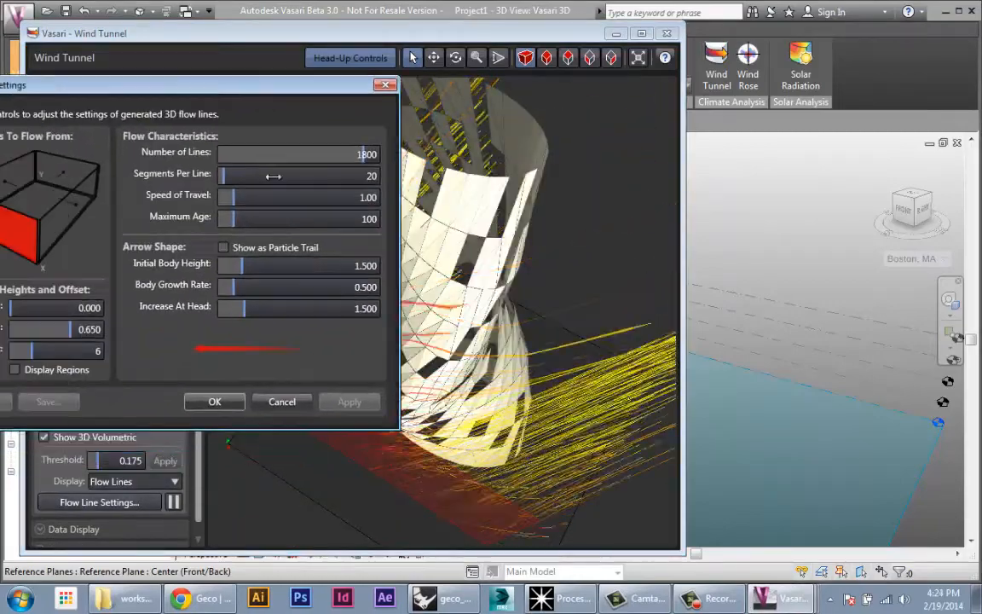
left_click_drag(234, 198, 242, 198)
left_click_drag(236, 219, 360, 221)
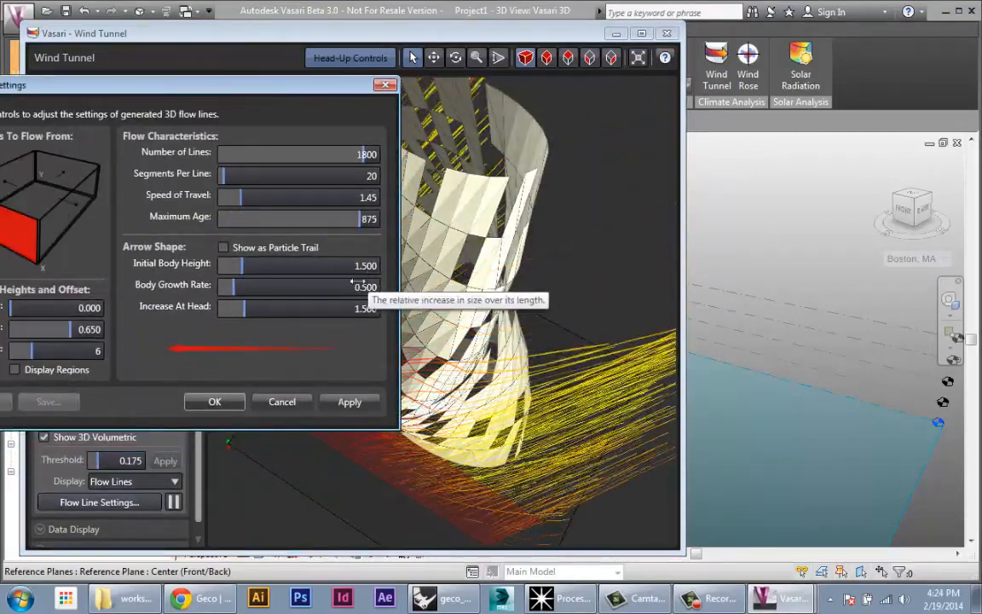
left_click_drag(242, 266, 278, 266)
left_click_drag(235, 287, 272, 287)
left_click(343, 403)
left_click(214, 402)
- Hide the element outlines, element surfaces and ground plane grid in the Wind Tunnel display
right_click_drag(401, 366, 487, 430)
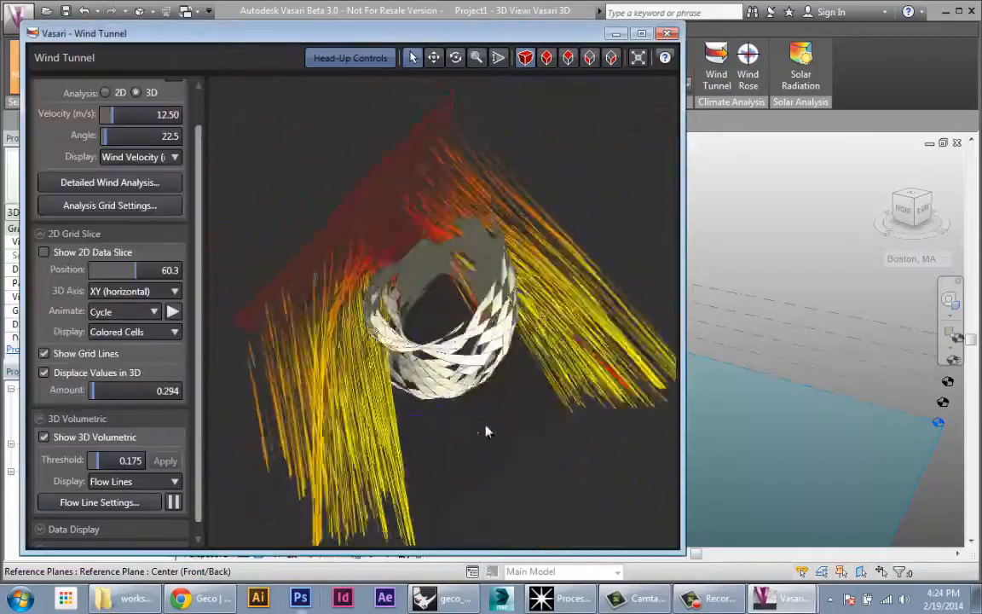
scroll(487, 430, "up", 3)
left_click(569, 59)
scroll(53, 512, "down", 1)
left_click(40, 537)
left_click(44, 407)
left_click(44, 423)
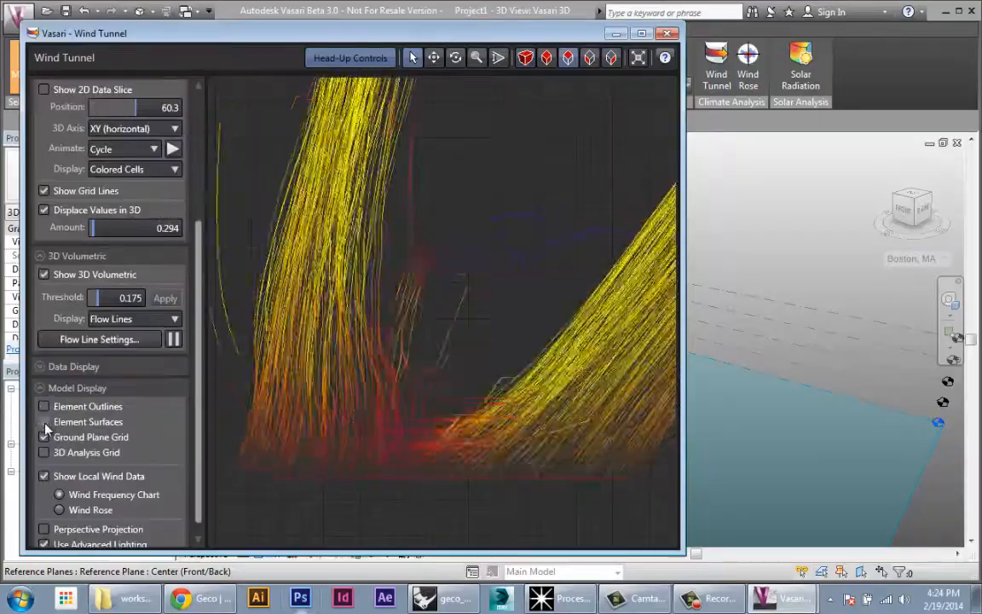
left_click(45, 438)
- Set the wind angle to 150 degrees, then reopen the flow line settings and accept them
mouse_move(409, 366)
right_mouse_down()
mouse_move(585, 327)
mouse_move(276, 357)
mouse_move(416, 395)
mouse_move(411, 371)
right_mouse_up()
scroll(184, 263, "up", 3)
left_click_drag(107, 176, 134, 177)
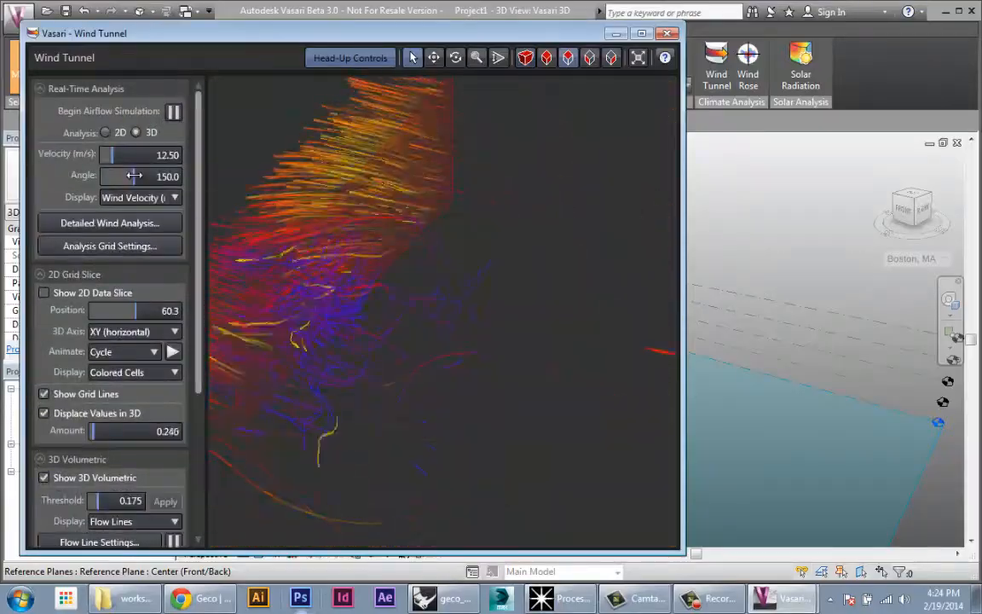
scroll(176, 365, "down", 3)
left_click(128, 331)
left_click(401, 436)
- Show the element surfaces again and maximize the Wind Tunnel window to inspect the airflow around the perforated tower
right_click_drag(478, 371, 311, 468)
left_click(55, 413)
right_click_drag(615, 409, 731, 433)
scroll(494, 342, "up", 3)
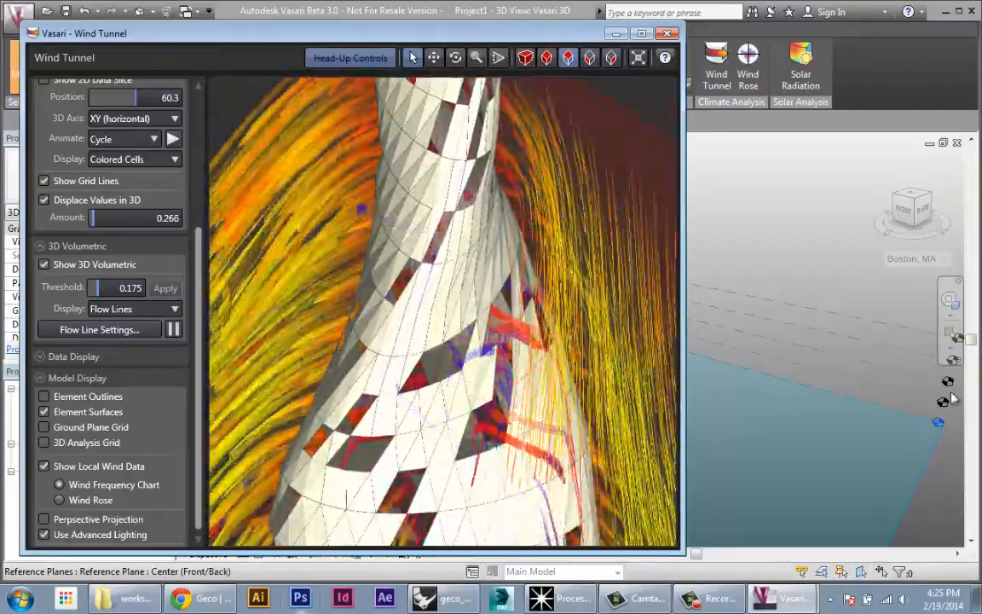
left_click(642, 34)
middle_click_drag(932, 380, 908, 360)
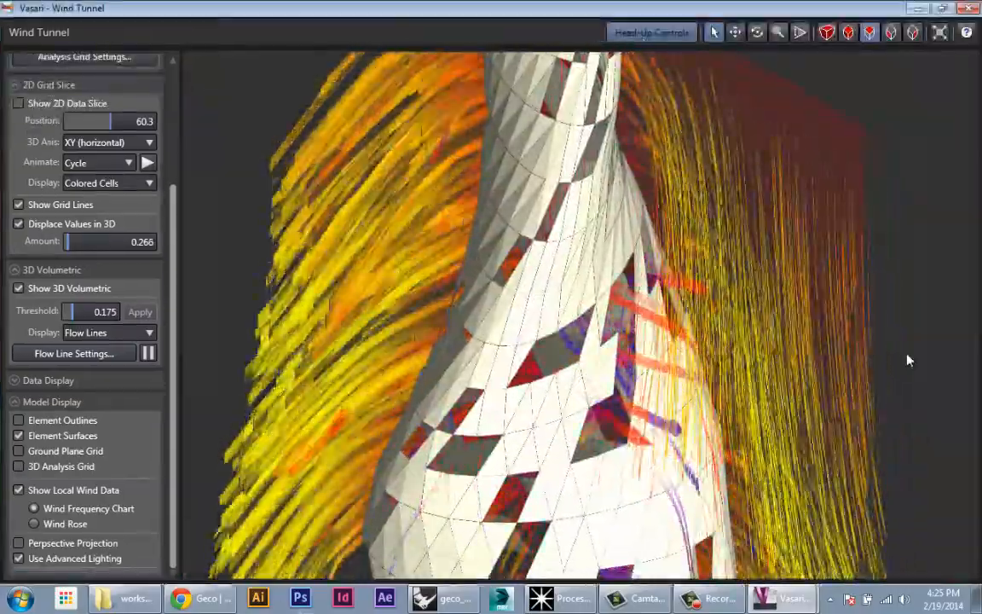